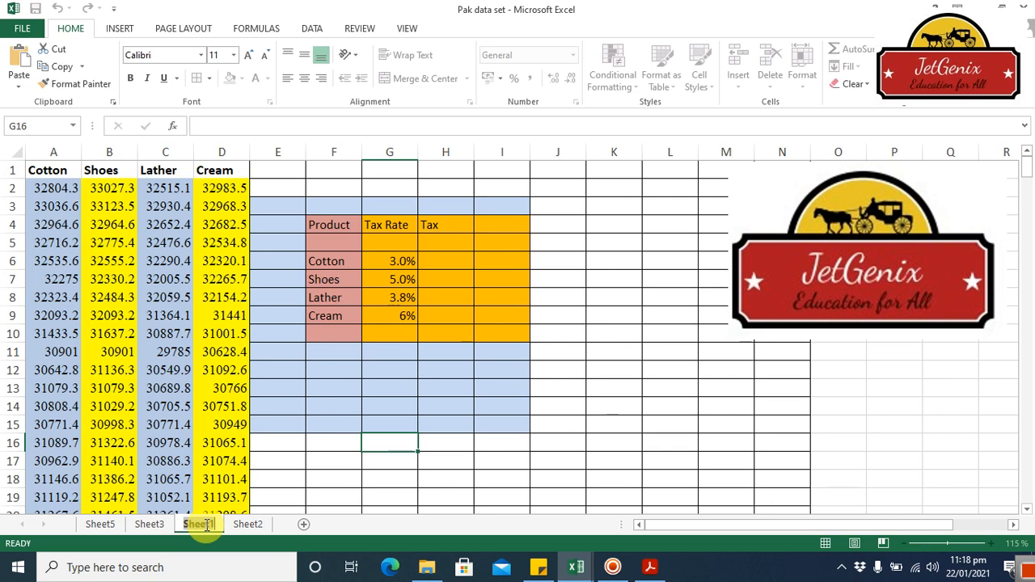
Step: Examine the Cotton, Shoes, Lather and Cream data columns and the empty Tax cell for Cotton on Sheet1
{"action": "double_click", "coordinate": [202, 524]}
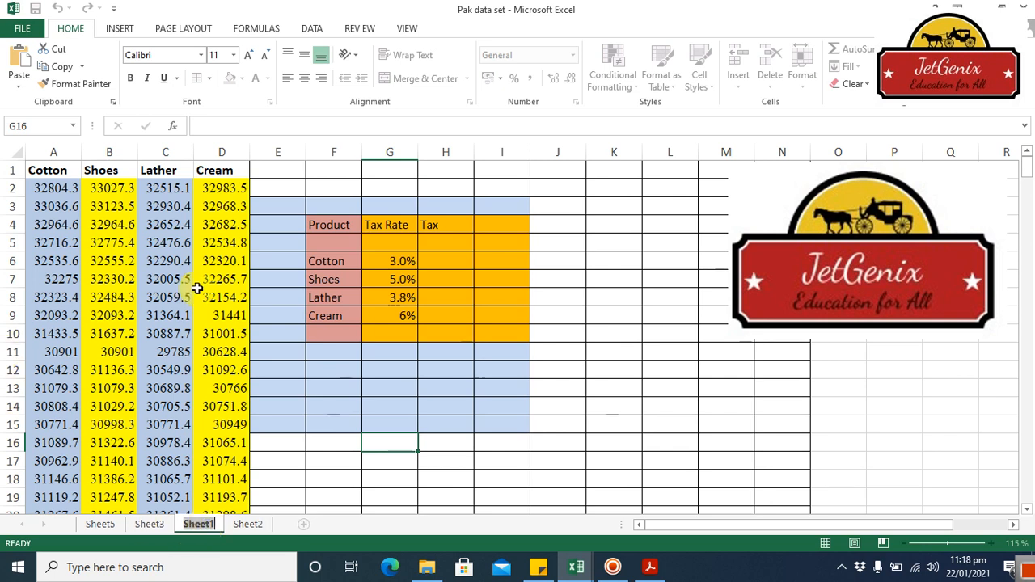
{"action": "left_click", "coordinate": [55, 171]}
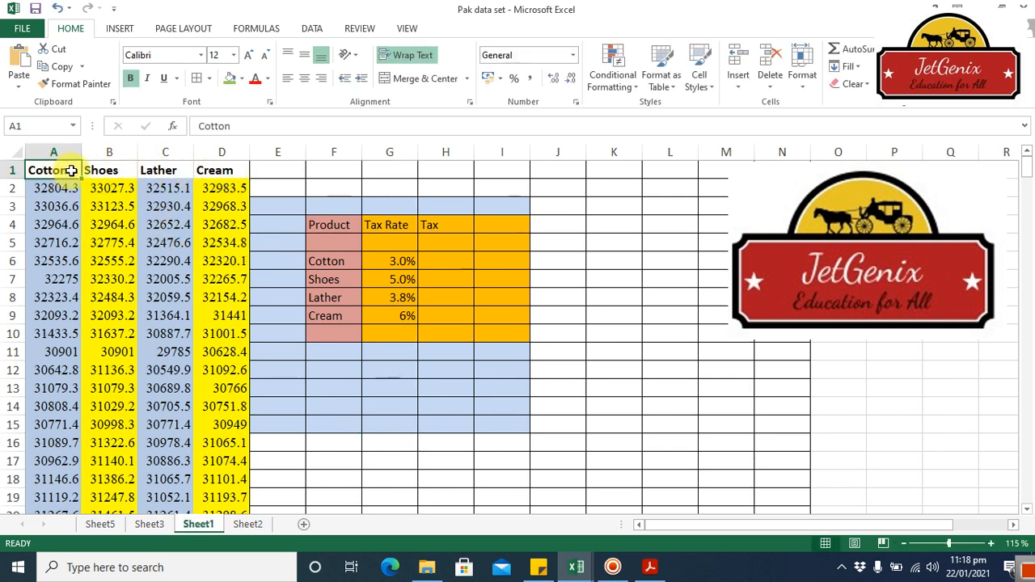
{"action": "left_click", "coordinate": [99, 171]}
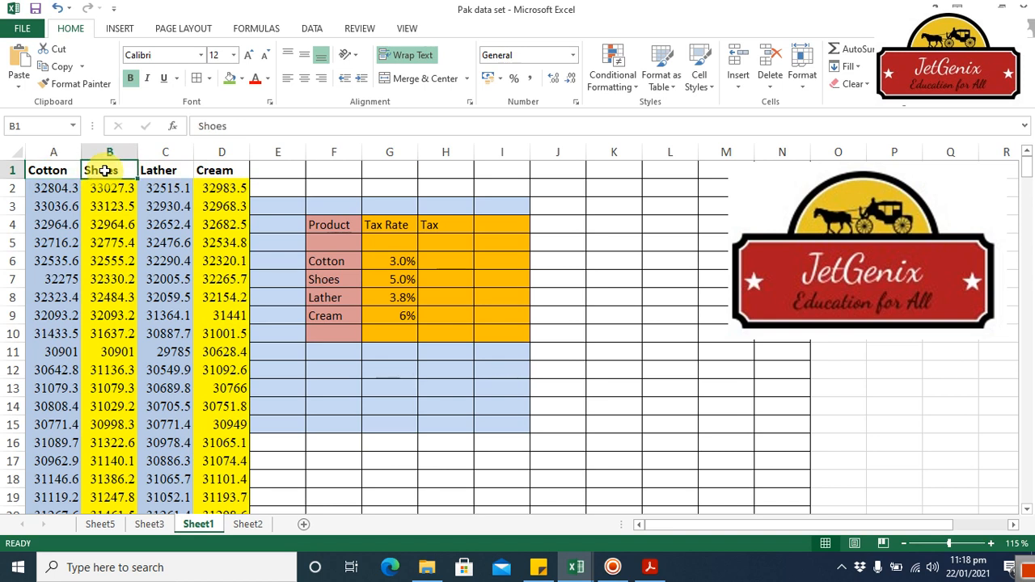
{"action": "left_click", "coordinate": [153, 171]}
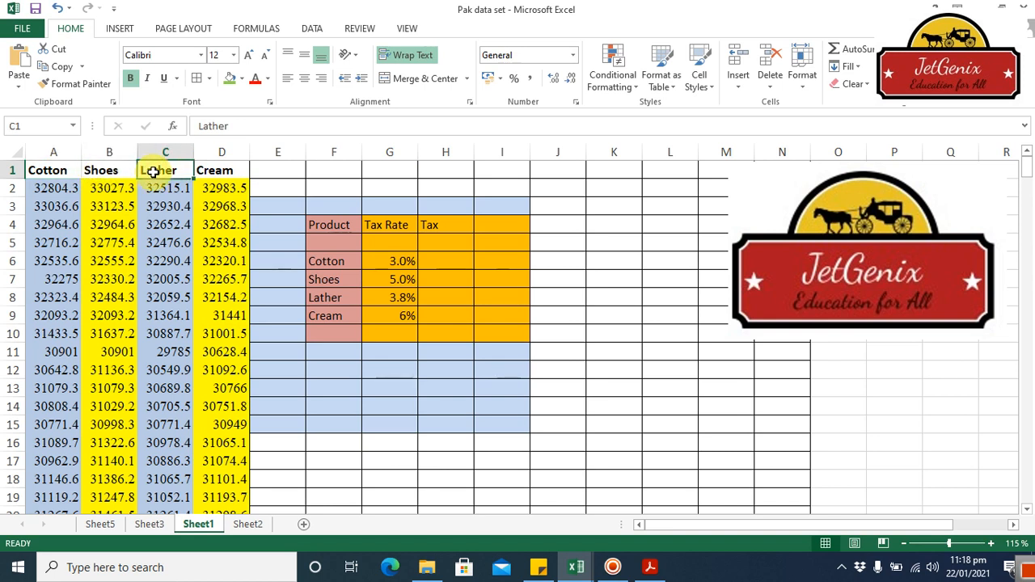
{"action": "left_click", "coordinate": [222, 172]}
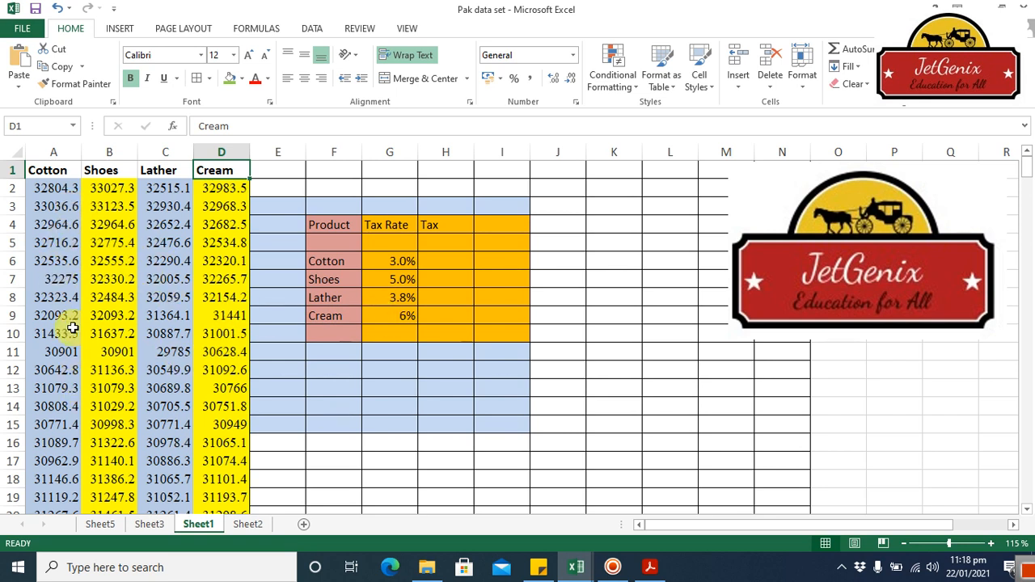
{"action": "left_click", "coordinate": [54, 189]}
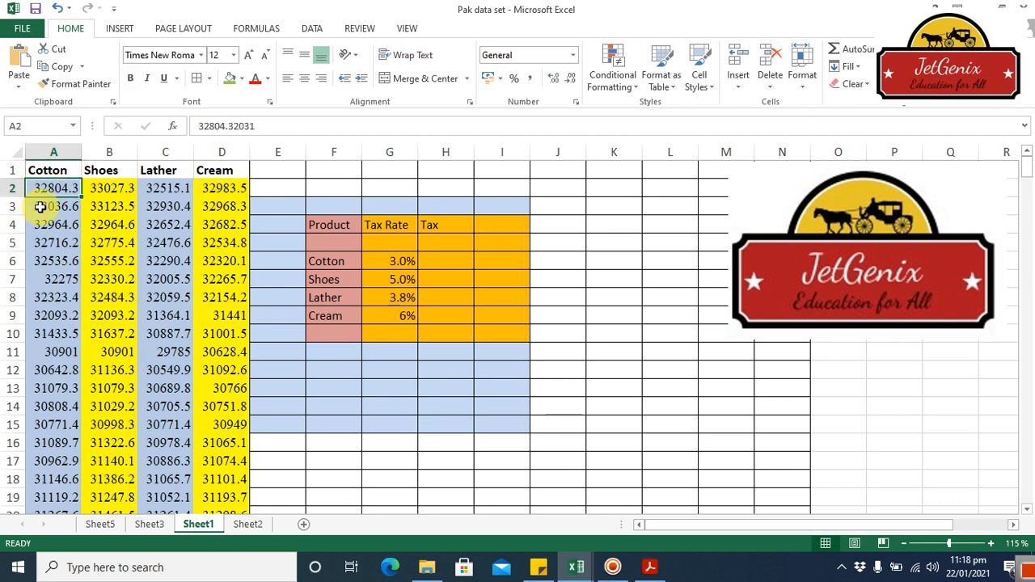
{"action": "left_click", "coordinate": [40, 207]}
{"action": "key", "text": "Down"}
{"action": "key", "text": "Down"}
{"action": "key", "text": "Down"}
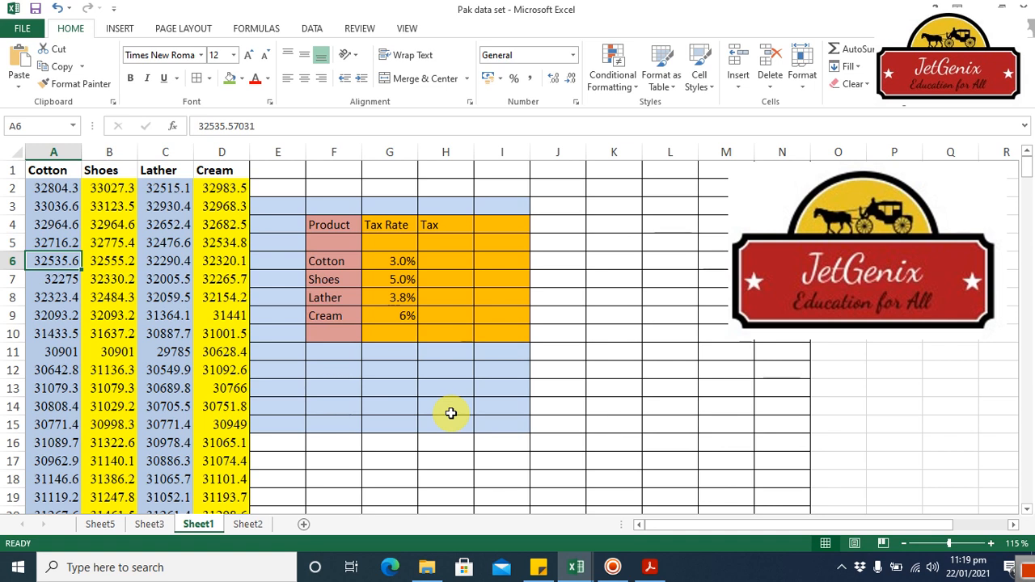
{"action": "left_click", "coordinate": [441, 264]}
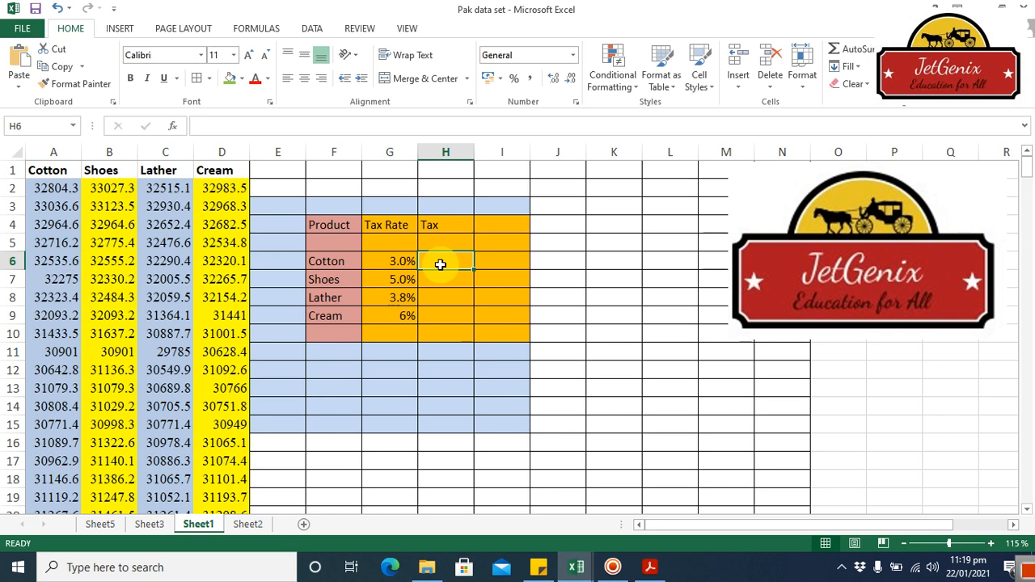
Step: Define the name Cotton for the Cotton values in A2:A309, with its scope set to Sheet1
{"action": "left_click", "coordinate": [55, 190]}
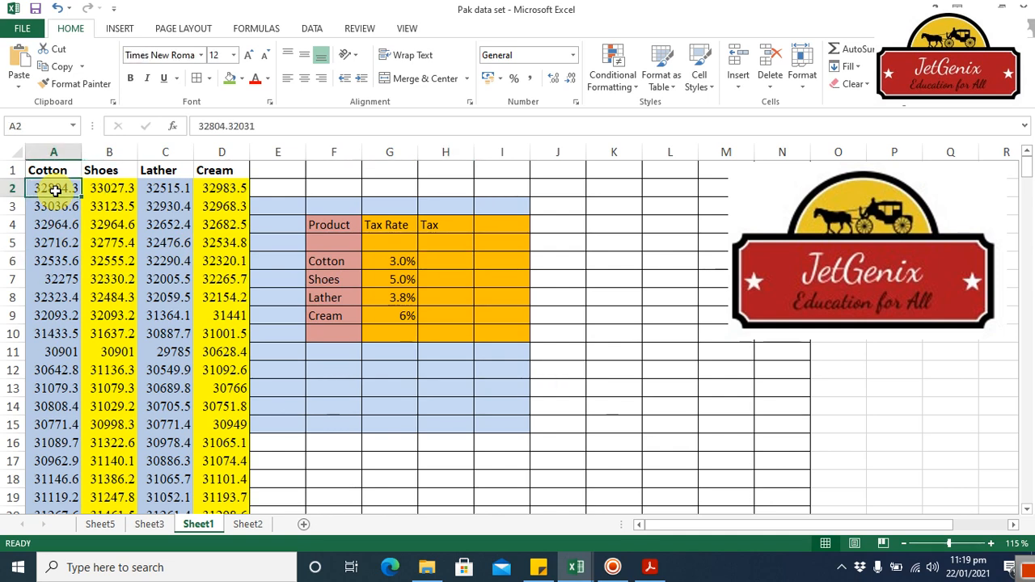
{"action": "key", "text": "ctrl+shift+Down"}
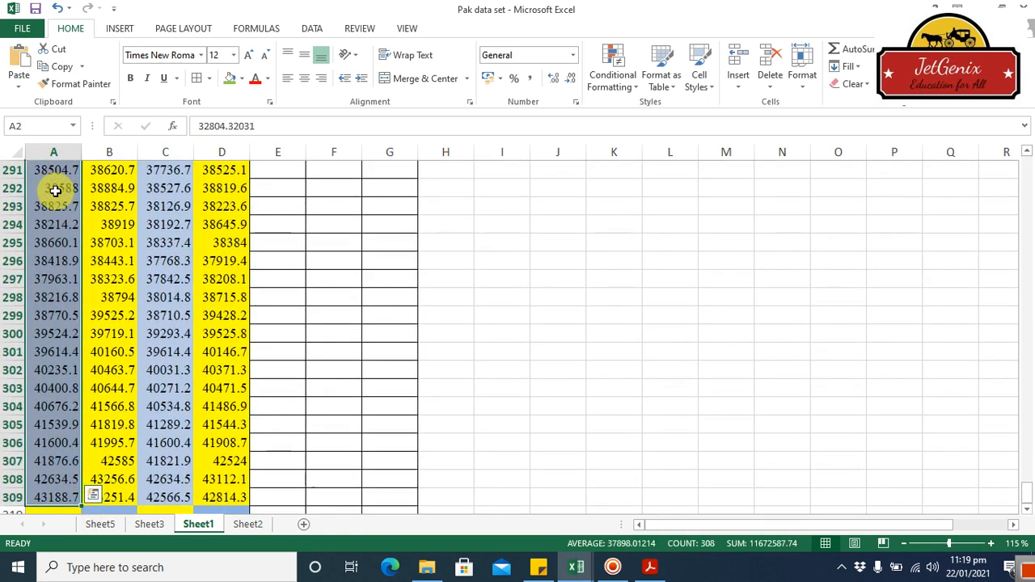
{"action": "left_click", "coordinate": [250, 31]}
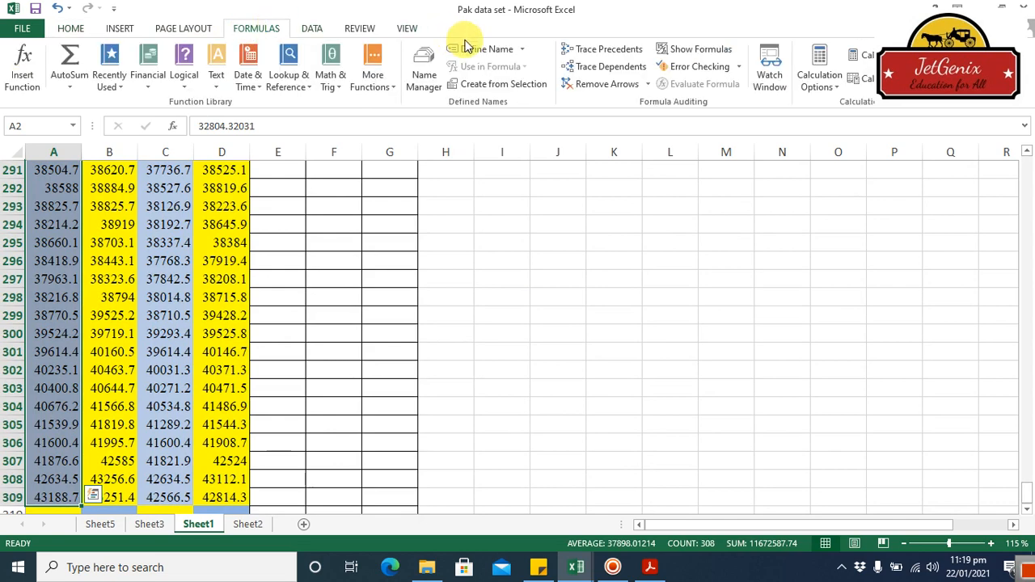
{"action": "left_click", "coordinate": [483, 50]}
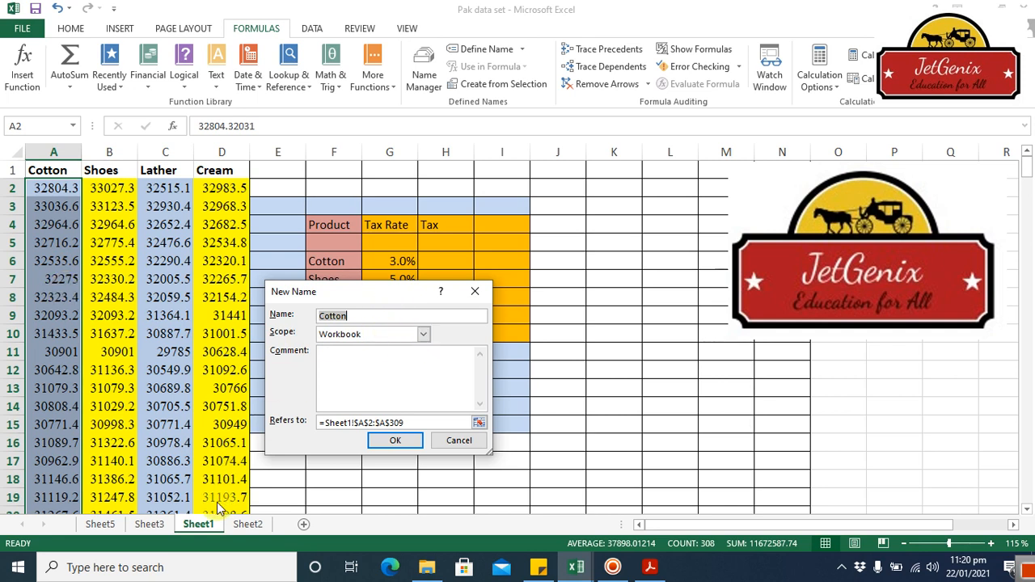
{"action": "left_click", "coordinate": [422, 336]}
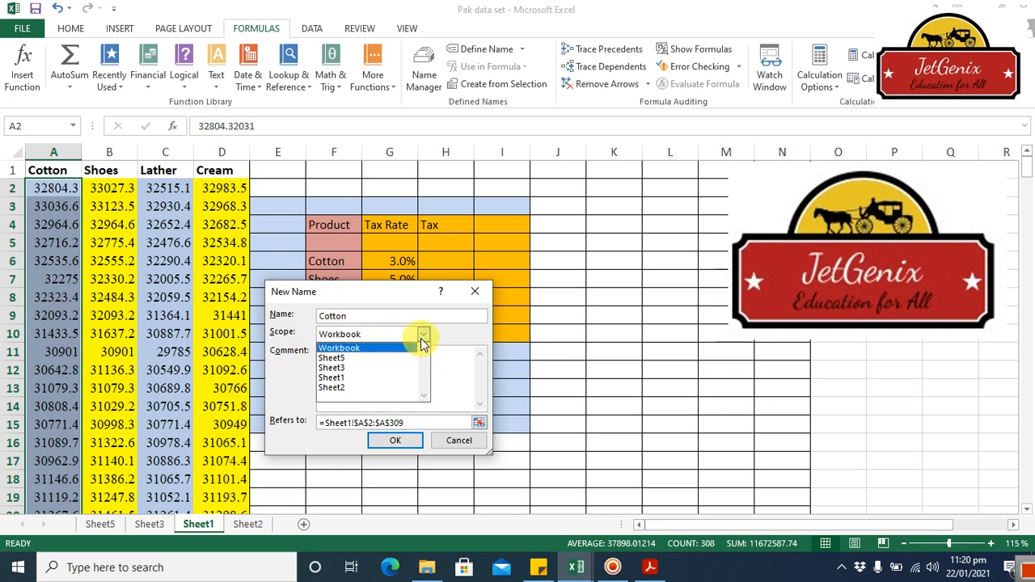
{"action": "left_click", "coordinate": [397, 378]}
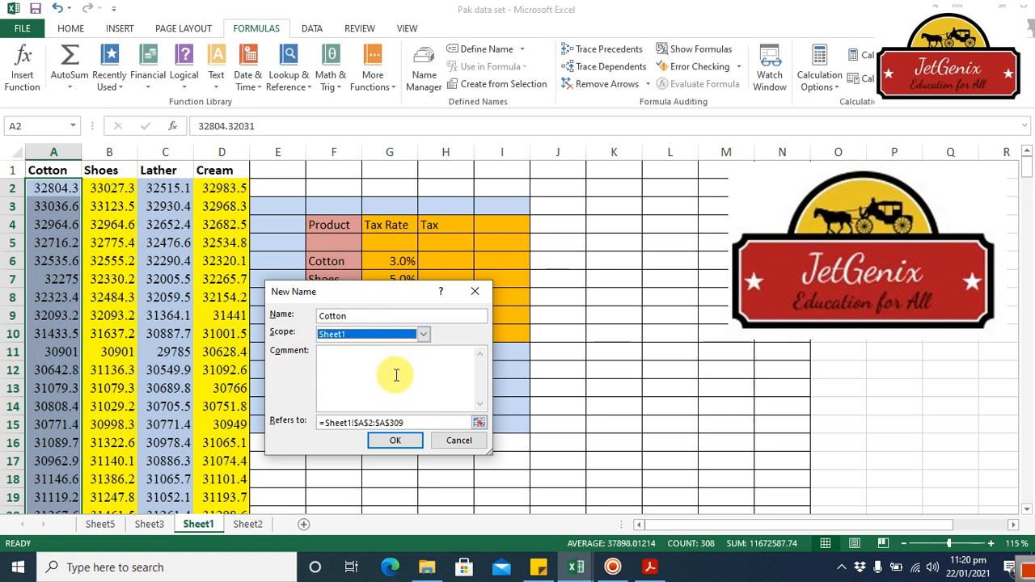
{"action": "left_click", "coordinate": [395, 439]}
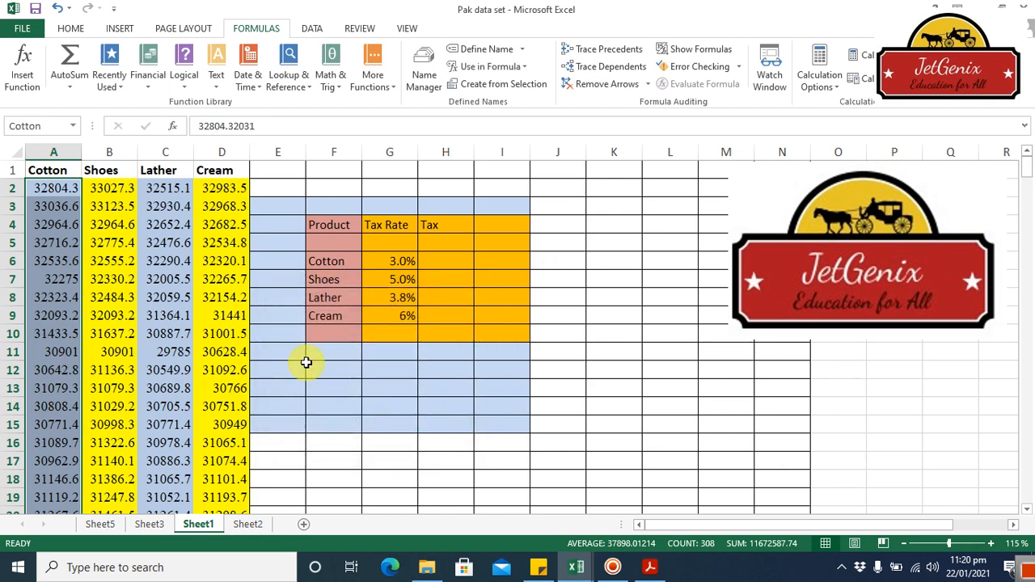
Step: Define the name Shoes for the Shoes values in B2:B309, with its scope set to Sheet1
{"action": "left_click", "coordinate": [120, 186]}
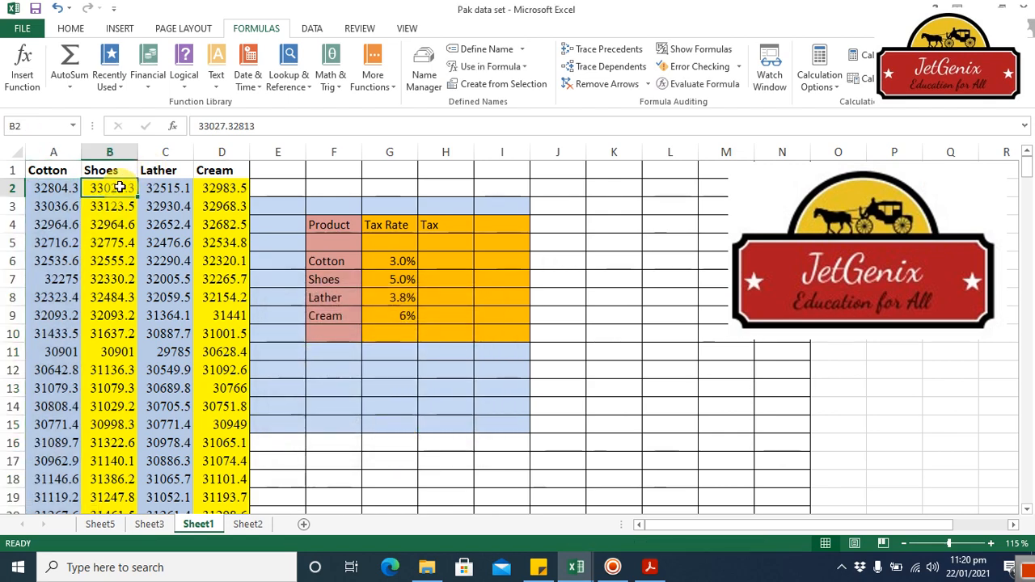
{"action": "key", "text": "ctrl+shift+Down"}
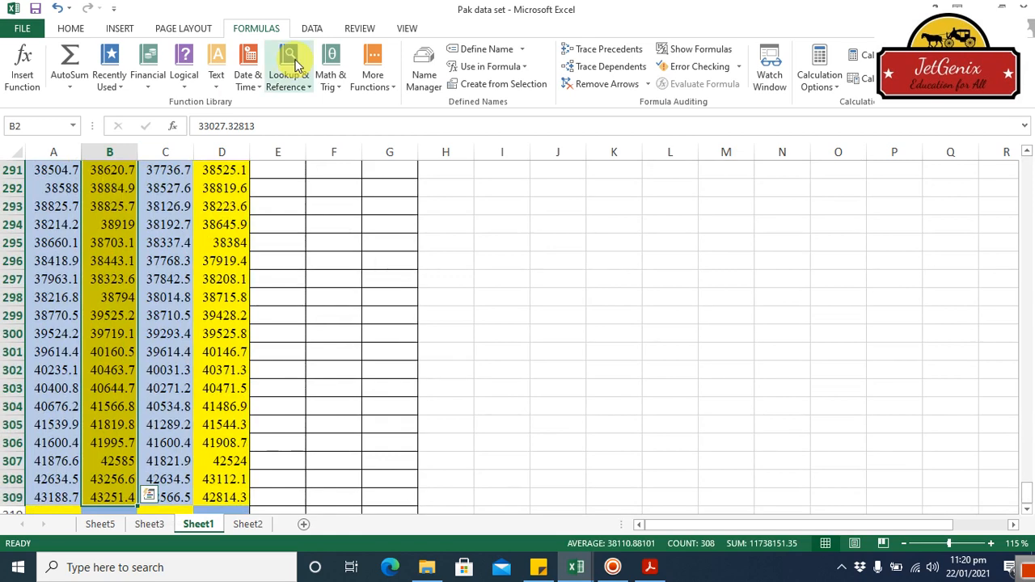
{"action": "left_click", "coordinate": [484, 49]}
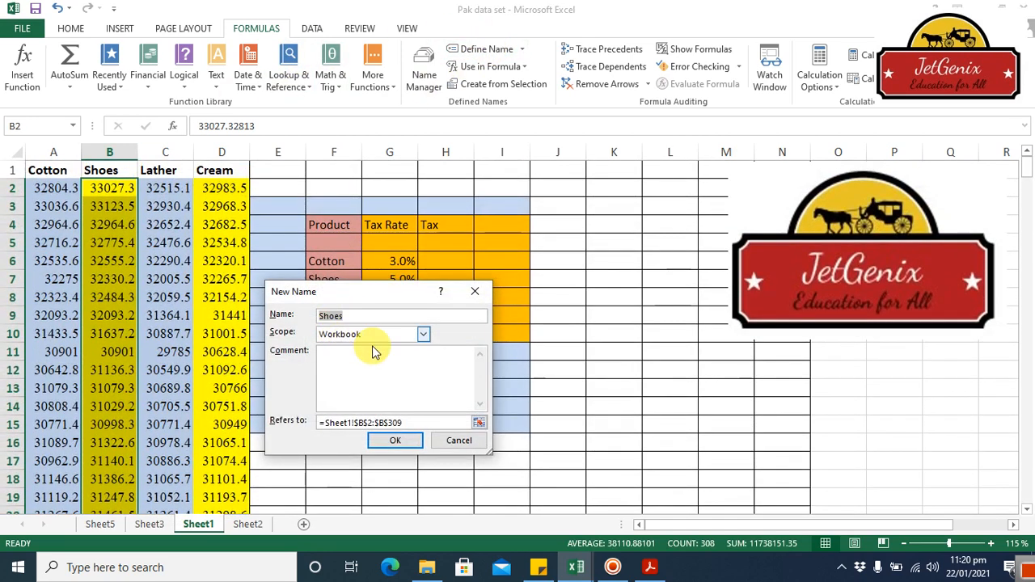
{"action": "left_click", "coordinate": [423, 334]}
{"action": "left_click", "coordinate": [381, 378]}
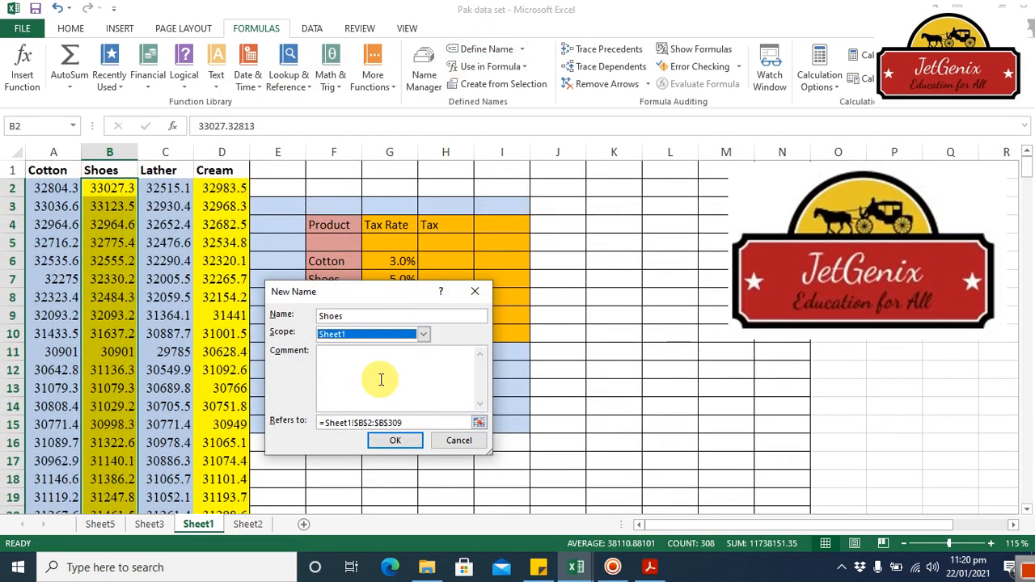
{"action": "left_click", "coordinate": [394, 441]}
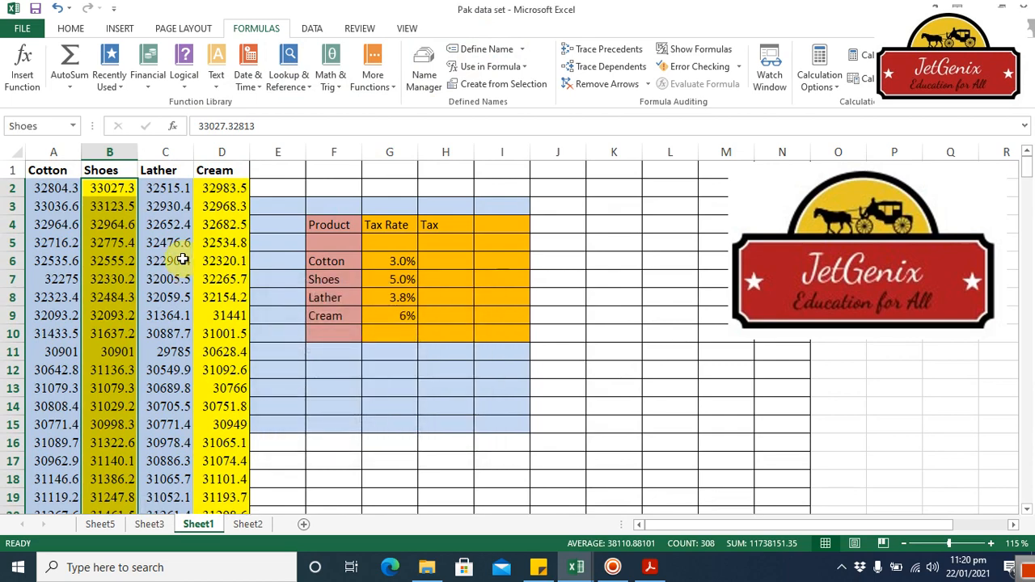
Step: Define the name Lather for the Lather values in C2:C309, with its scope set to Sheet1
{"action": "left_click", "coordinate": [177, 190]}
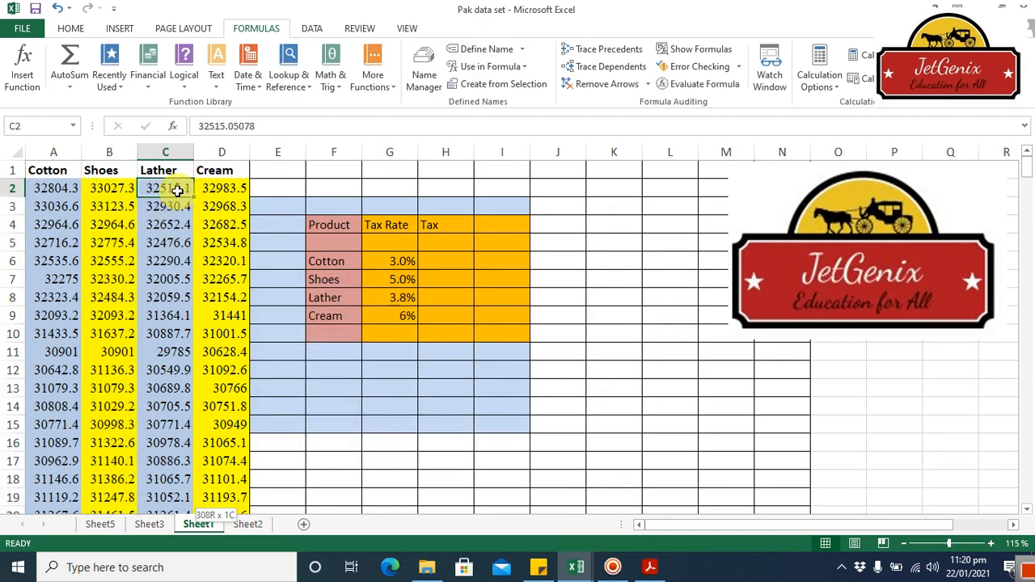
{"action": "key", "text": "ctrl+shift+Down"}
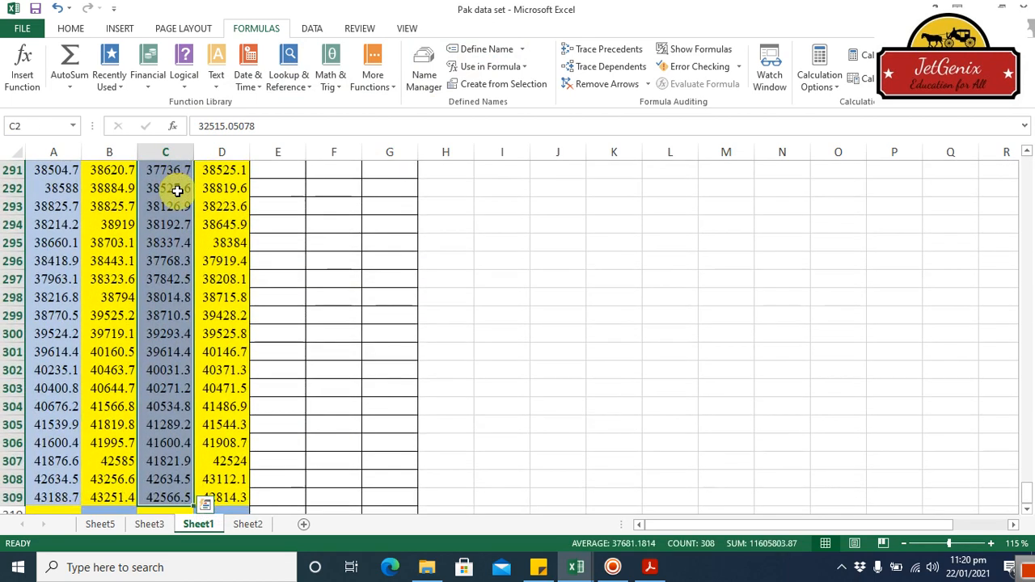
{"action": "left_click", "coordinate": [485, 50]}
{"action": "left_click", "coordinate": [424, 339]}
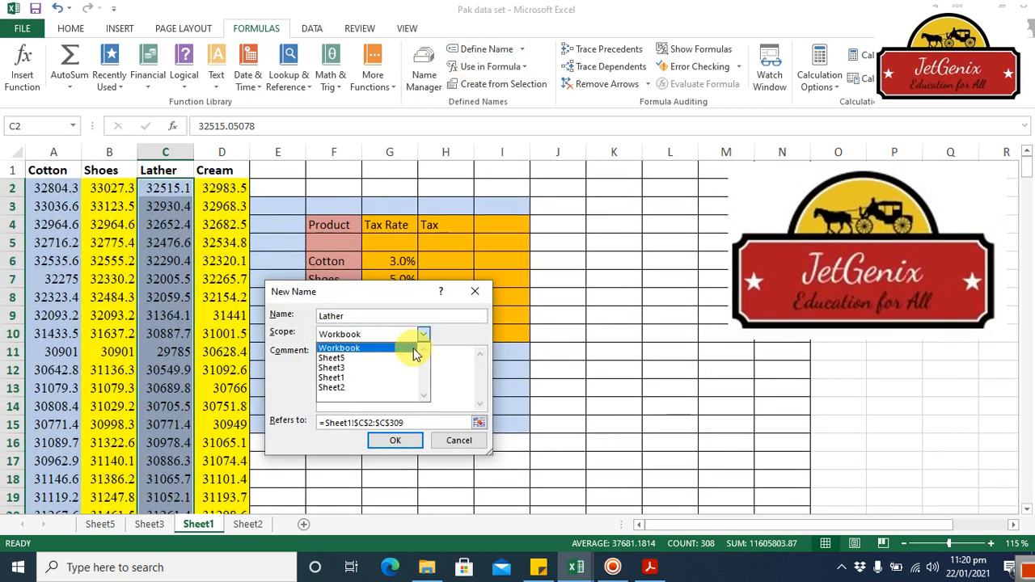
{"action": "left_click", "coordinate": [392, 378]}
{"action": "left_click", "coordinate": [394, 442]}
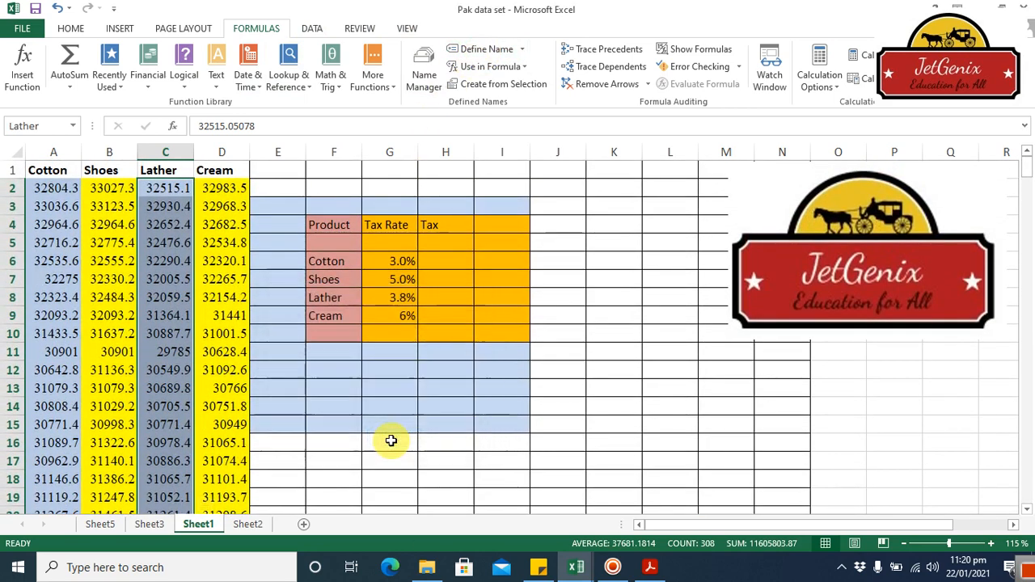
Step: Define the name Cream for the Cream values in D2:D309, with its scope set to Sheet1
{"action": "left_click", "coordinate": [228, 192]}
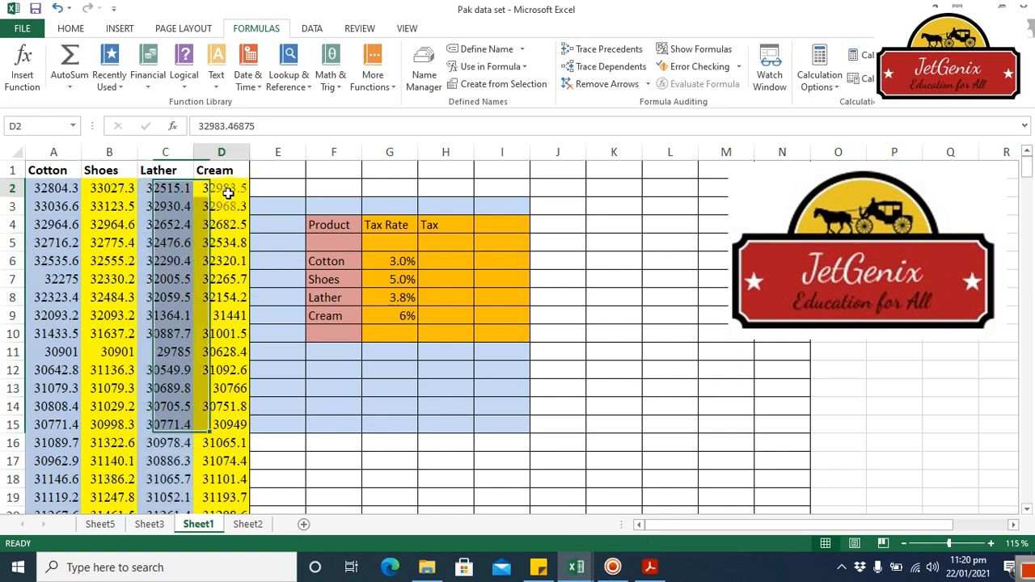
{"action": "key", "text": "ctrl+shift+Down"}
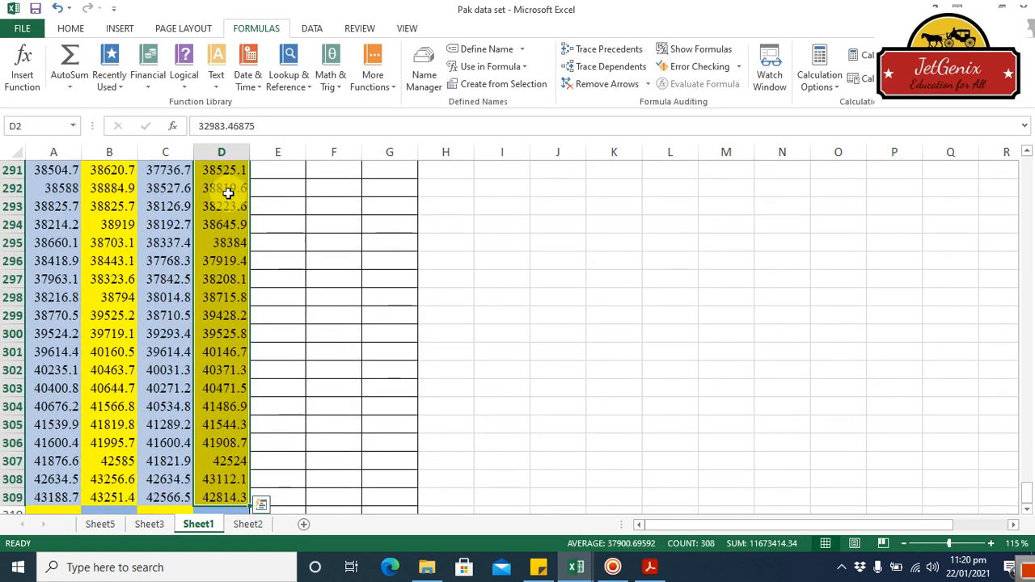
{"action": "left_click", "coordinate": [482, 49]}
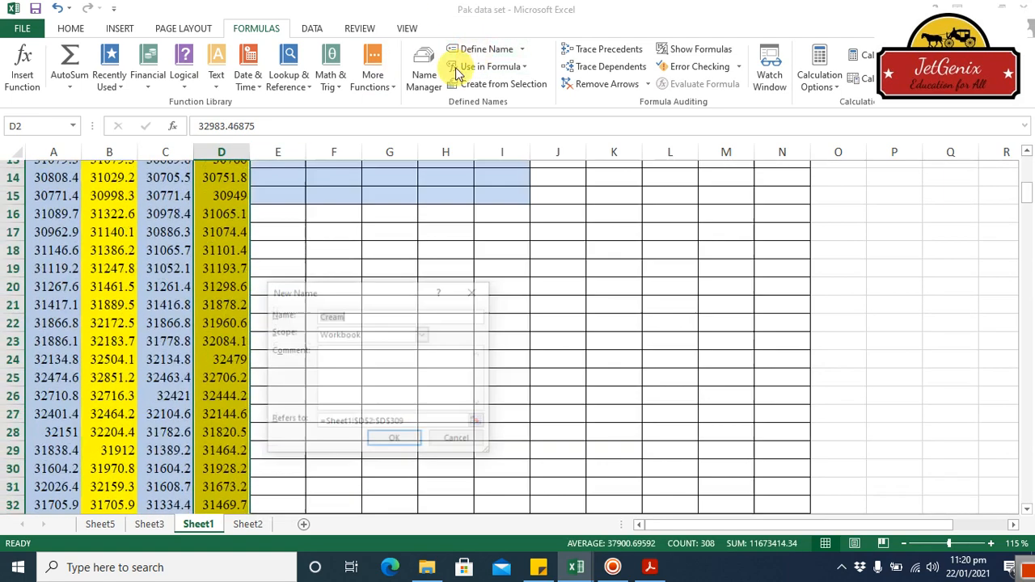
{"action": "left_click", "coordinate": [423, 336]}
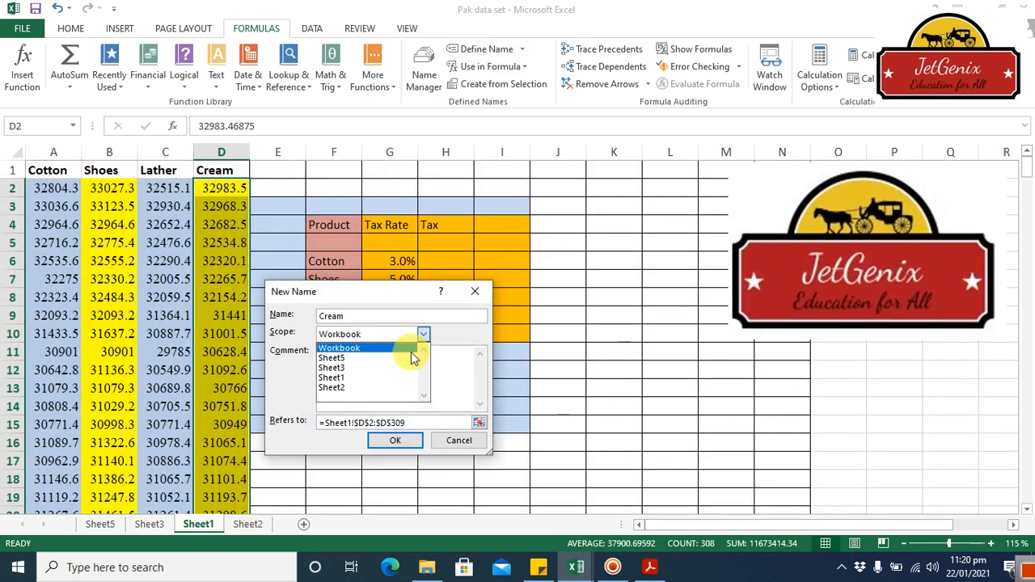
{"action": "left_click", "coordinate": [394, 375]}
{"action": "left_click", "coordinate": [389, 443]}
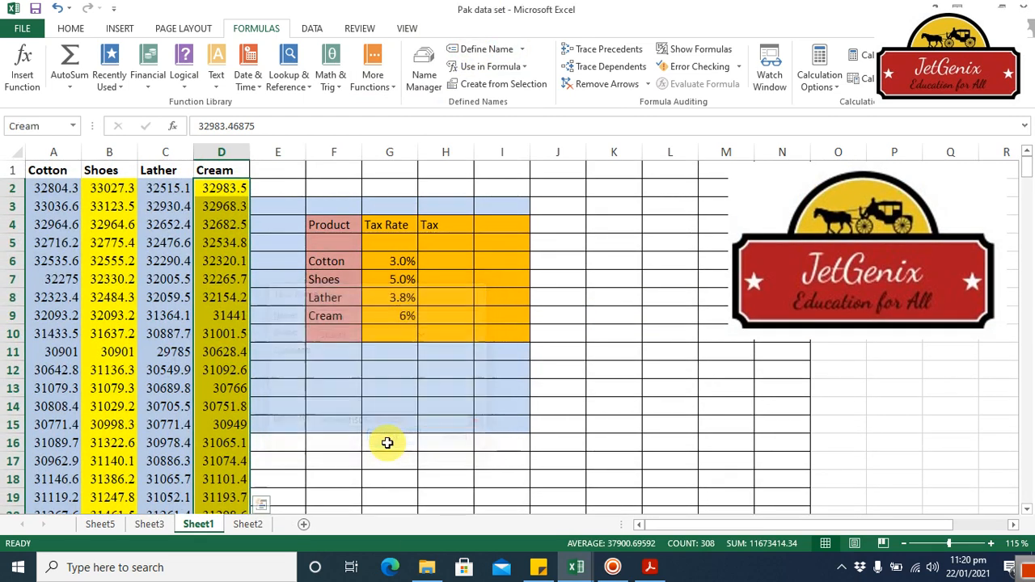
{"action": "left_click", "coordinate": [677, 393]}
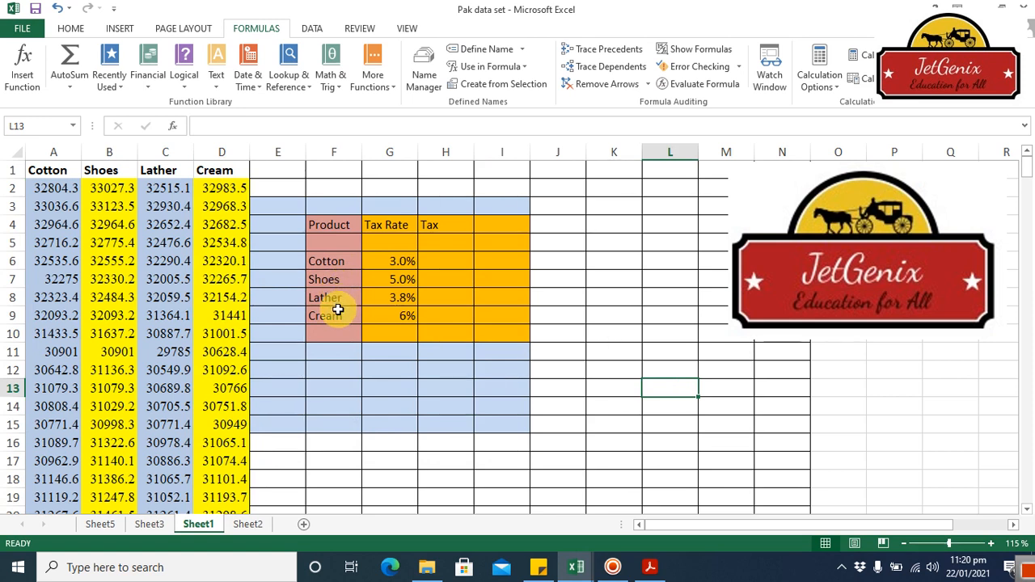
Step: Calculate the Cotton tax in H6 with the formula =SUM(Cotton)*G6, using the defined name Cotton
{"action": "left_click", "coordinate": [441, 268]}
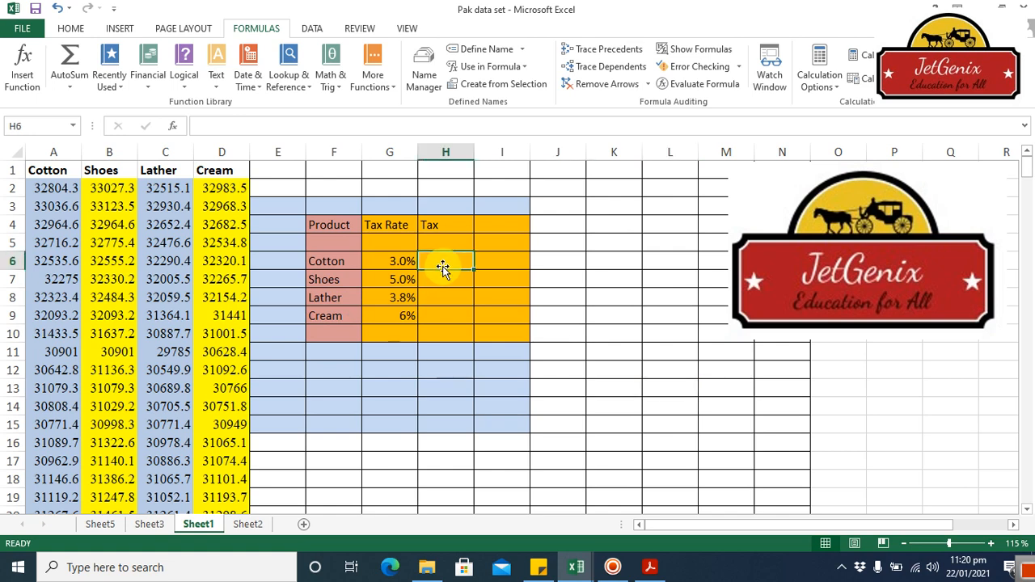
{"action": "type", "text": "="}
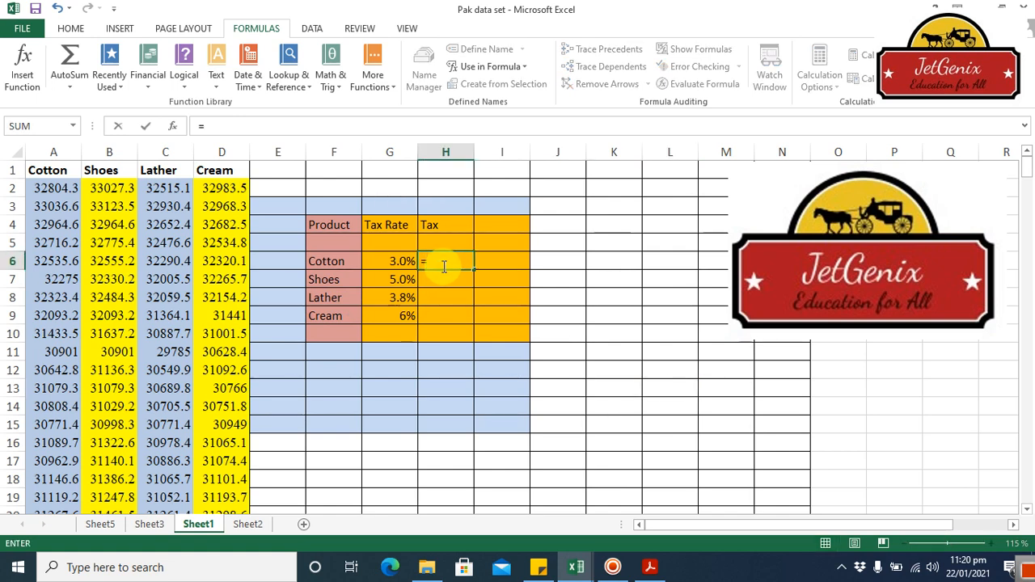
{"action": "type", "text": "sum"}
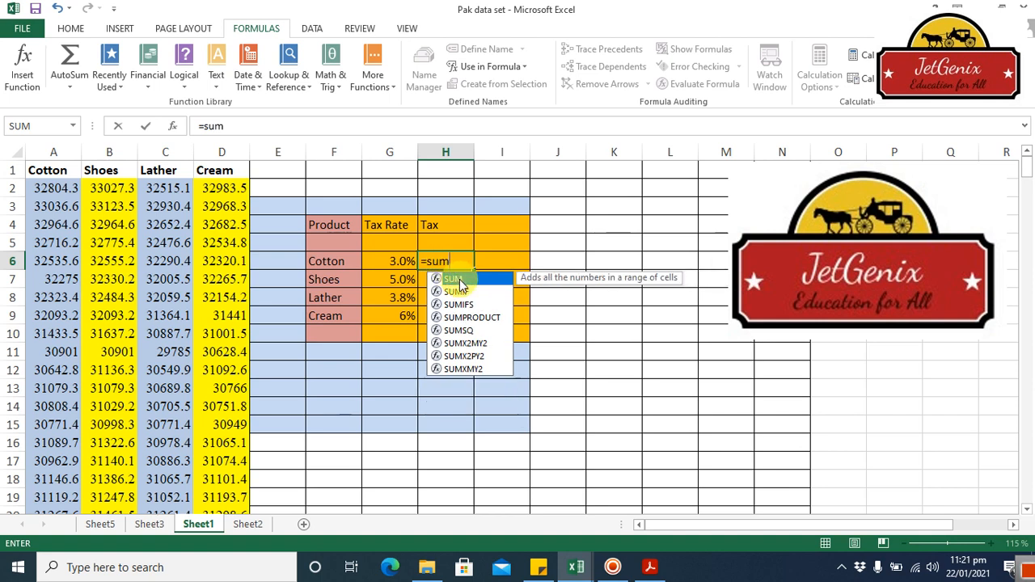
{"action": "double_click", "coordinate": [459, 279]}
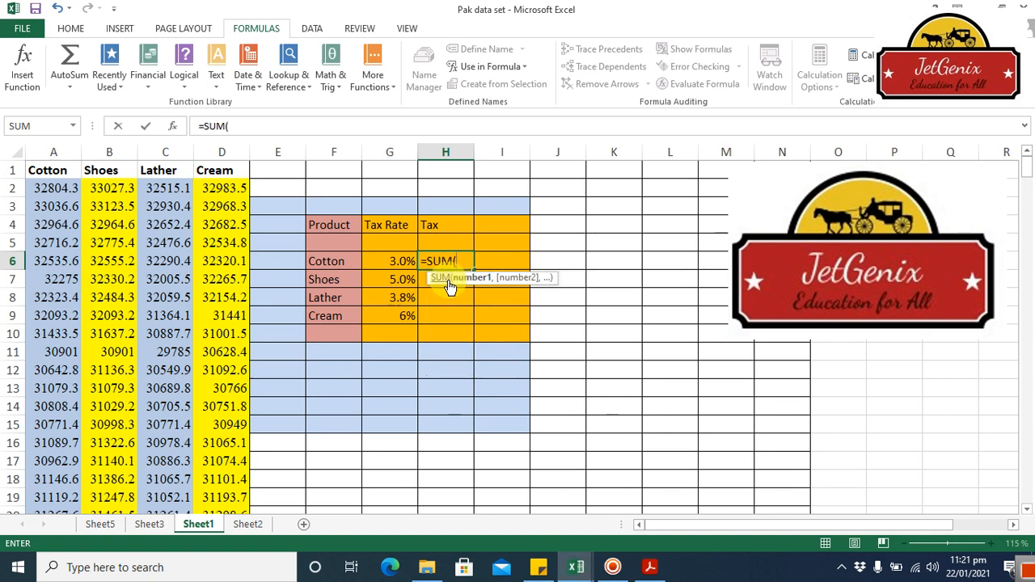
{"action": "type", "text": "cot"}
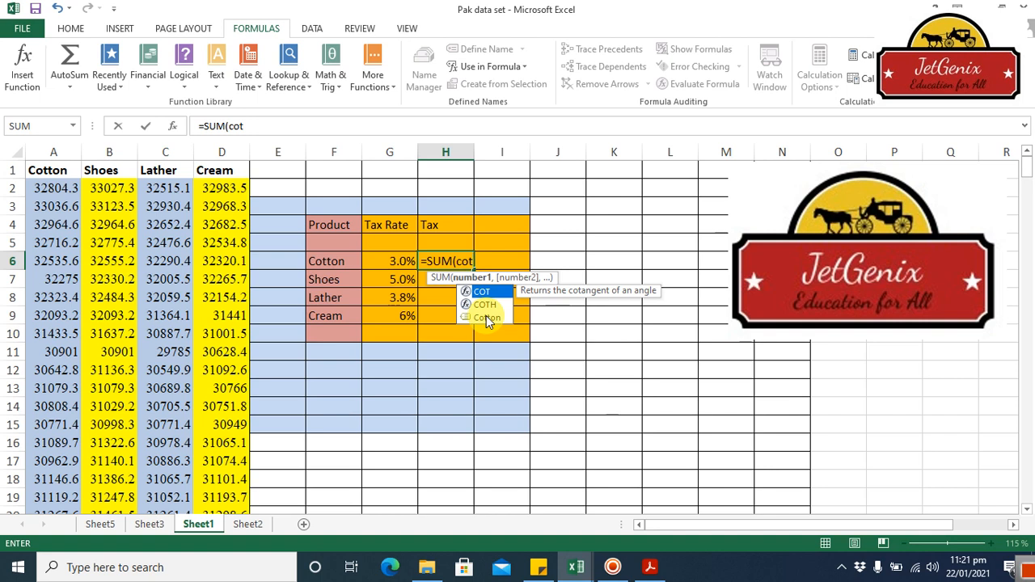
{"action": "double_click", "coordinate": [486, 316]}
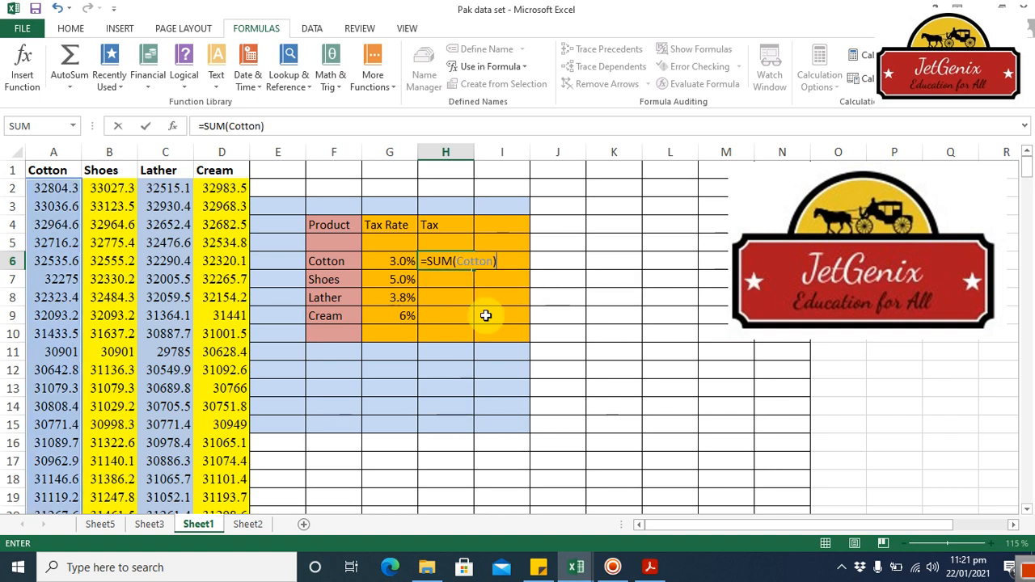
{"action": "type", "text": "*"}
{"action": "left_click", "coordinate": [393, 263]}
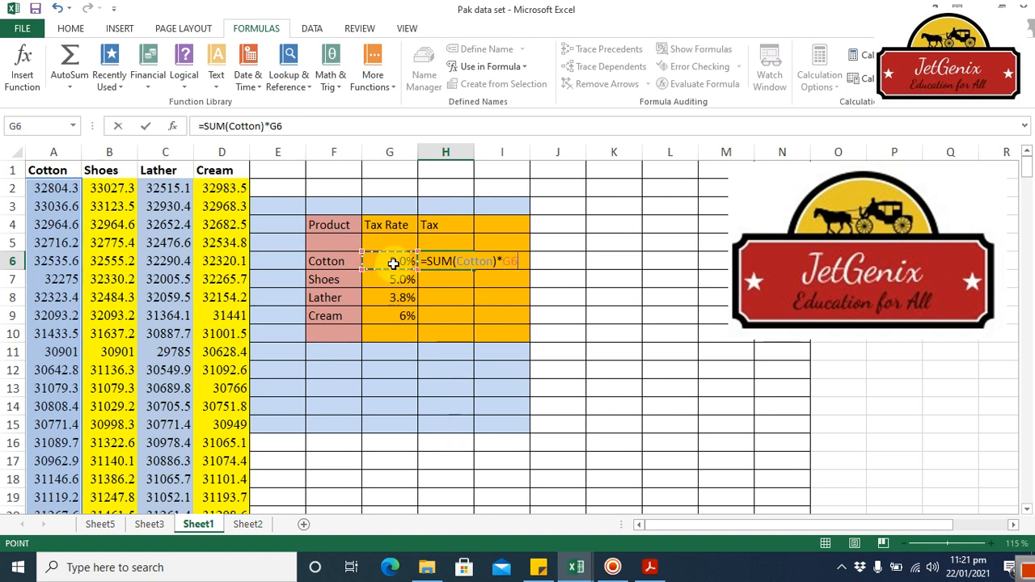
{"action": "key", "text": "Return"}
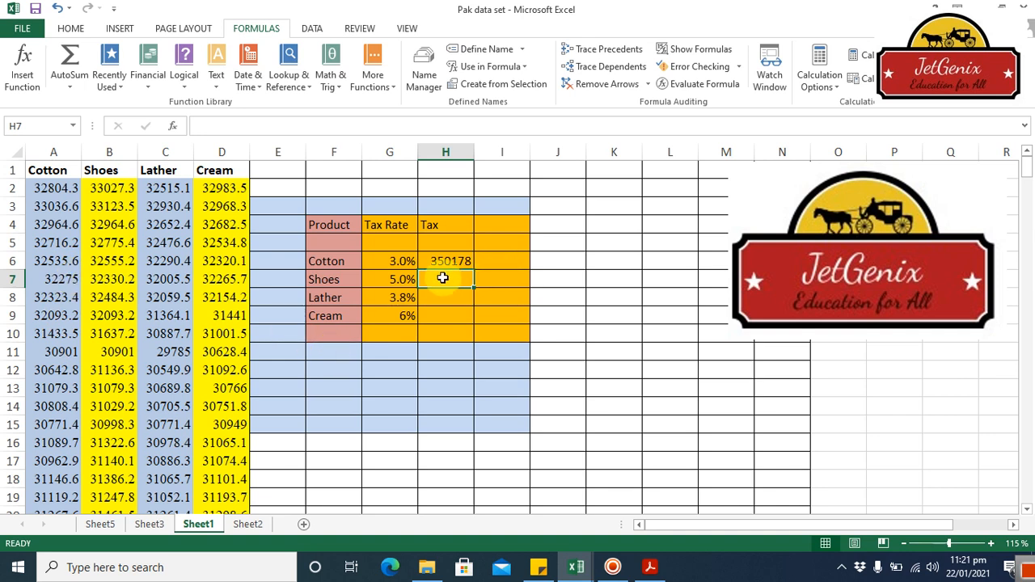
Step: Calculate the Shoes tax in H7 with the formula =SUM(Shoes)*G7, using the defined name Shoes
{"action": "type", "text": "="}
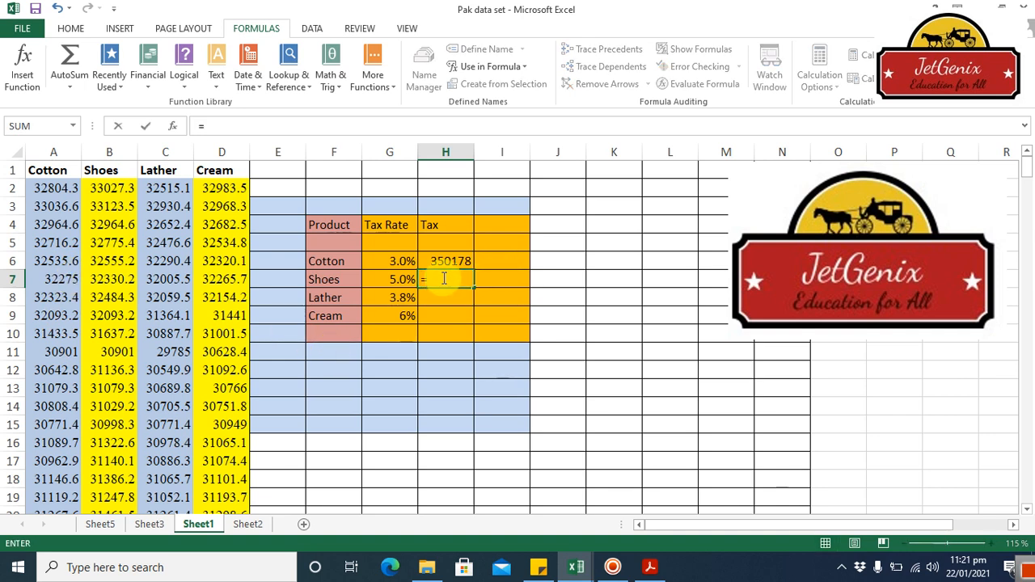
{"action": "type", "text": "sum"}
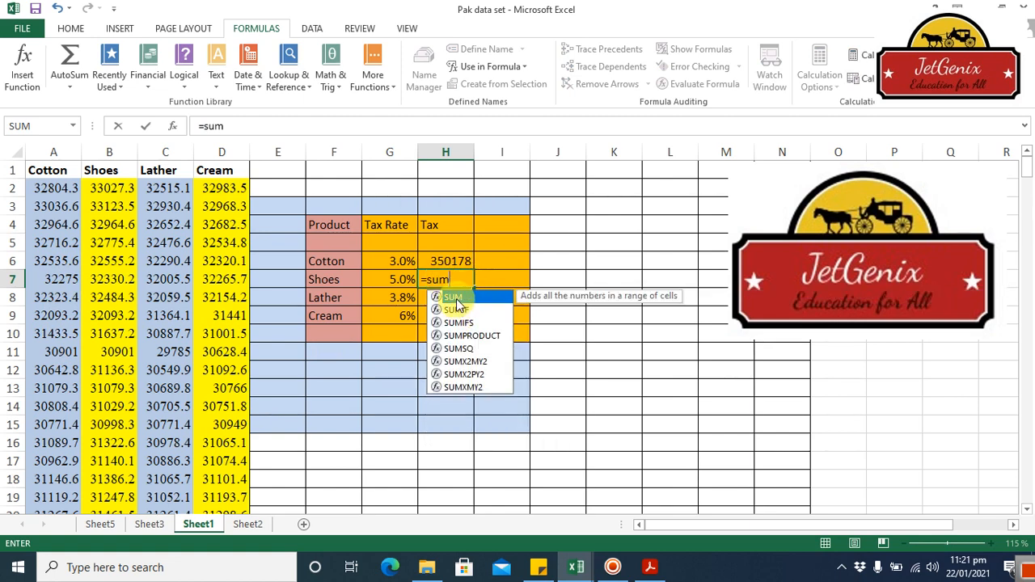
{"action": "double_click", "coordinate": [457, 300]}
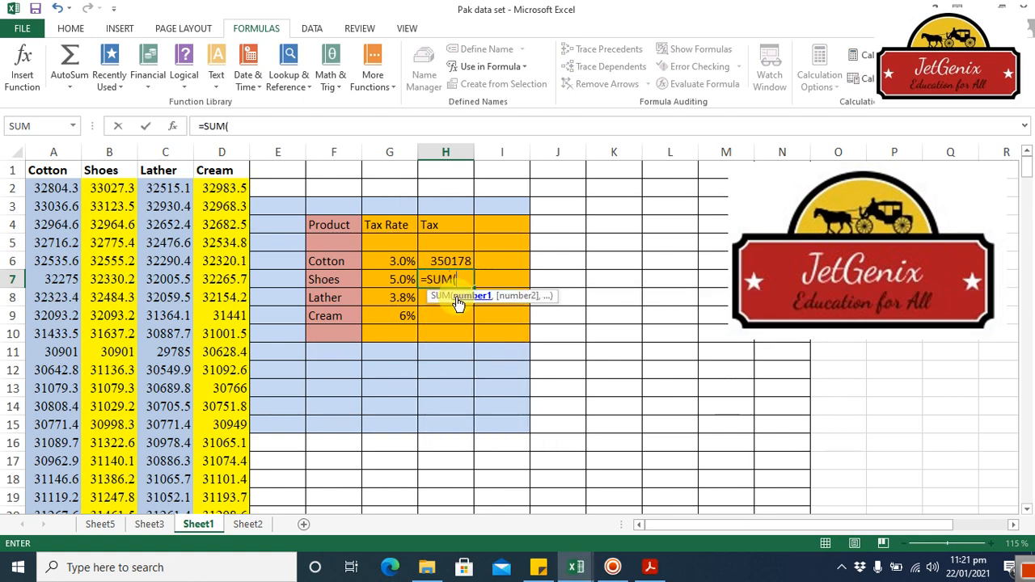
{"action": "type", "text": "sho"}
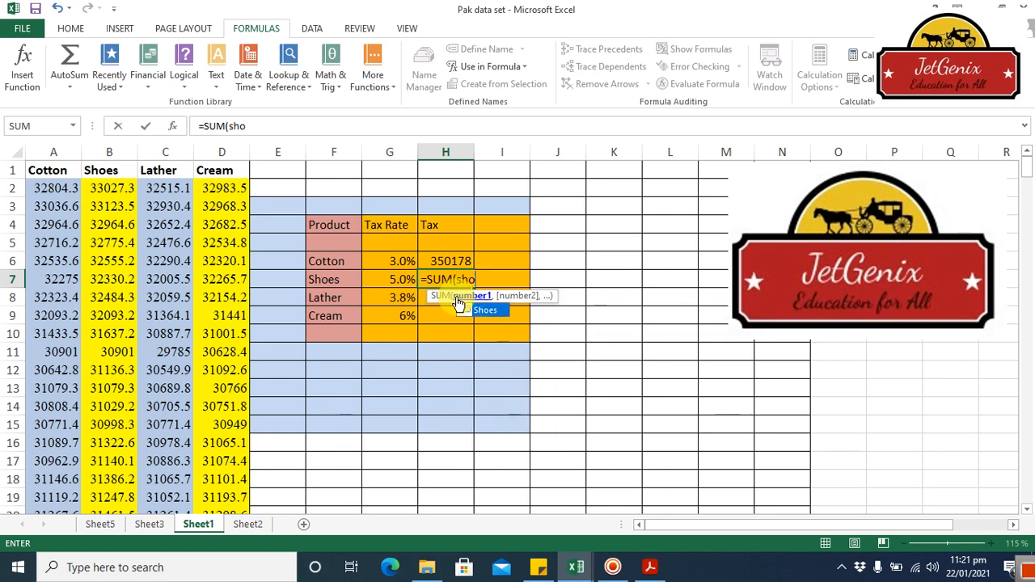
{"action": "double_click", "coordinate": [492, 311]}
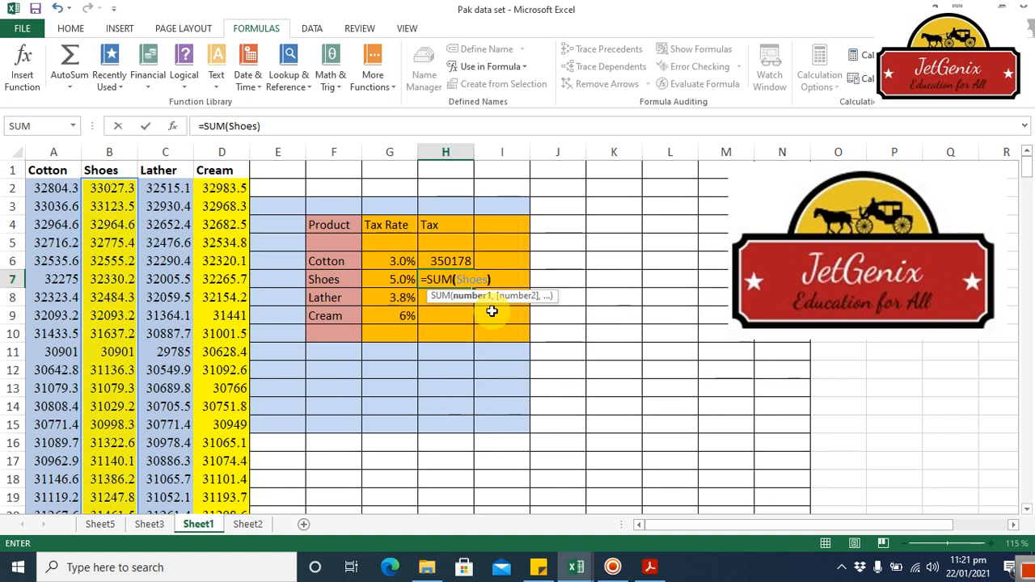
{"action": "type", "text": ")*"}
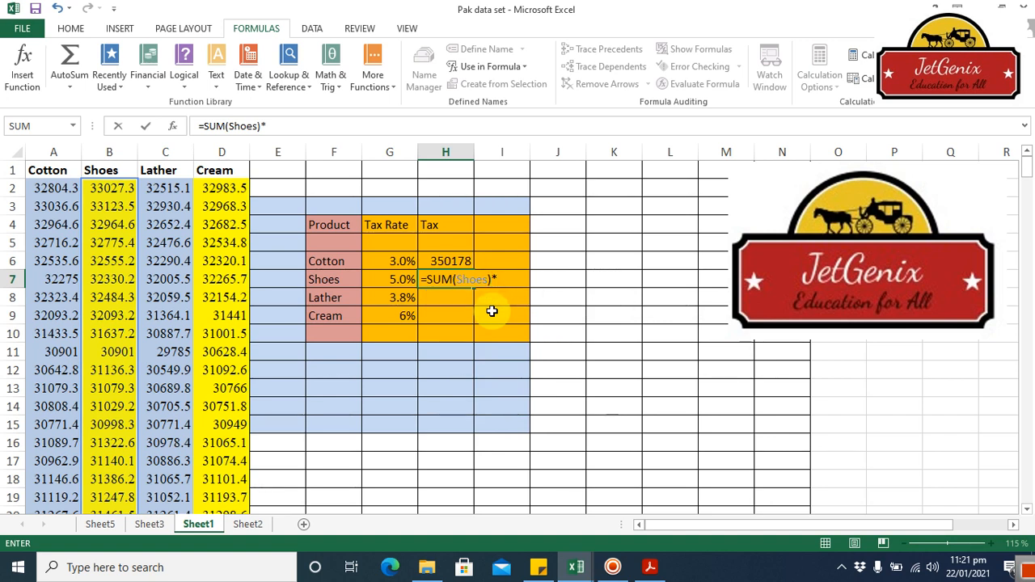
{"action": "left_click", "coordinate": [391, 280]}
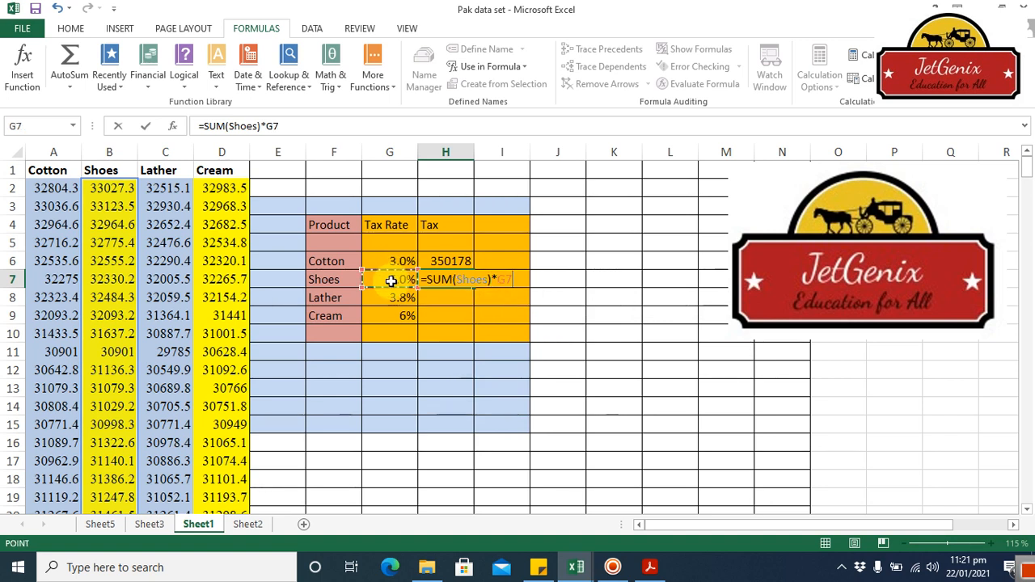
{"action": "key", "text": "Return"}
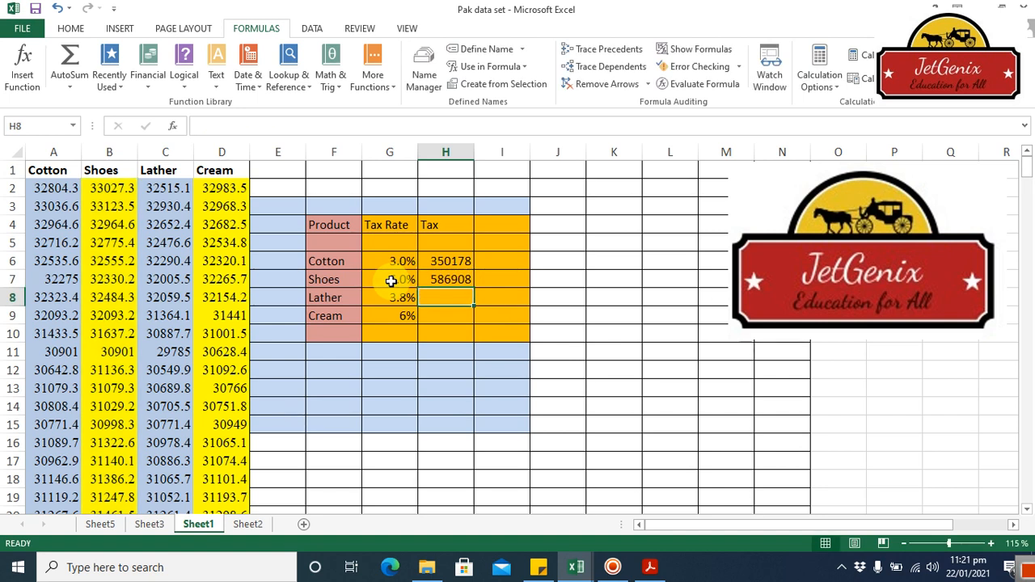
Step: Calculate the Lather tax in H8 with the formula =SUM(Lather)*G8, using the defined name Lather
{"action": "type", "text": "=sum"}
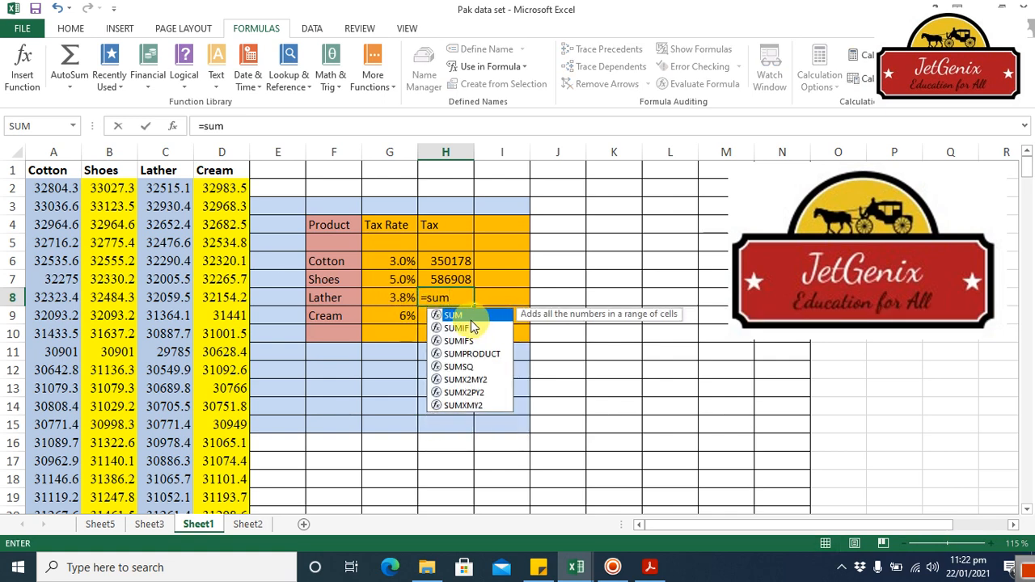
{"action": "double_click", "coordinate": [471, 318]}
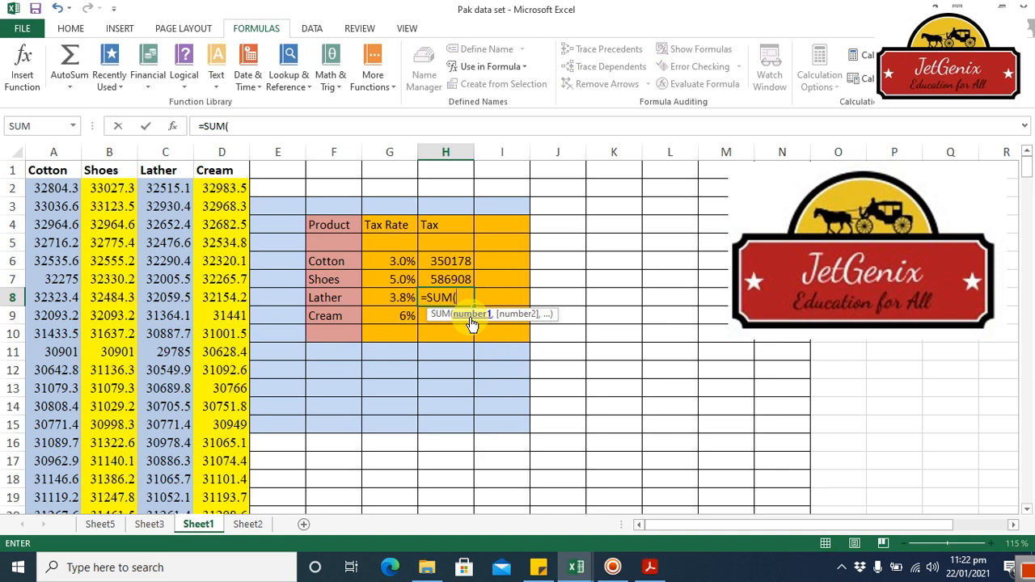
{"action": "type", "text": "la"}
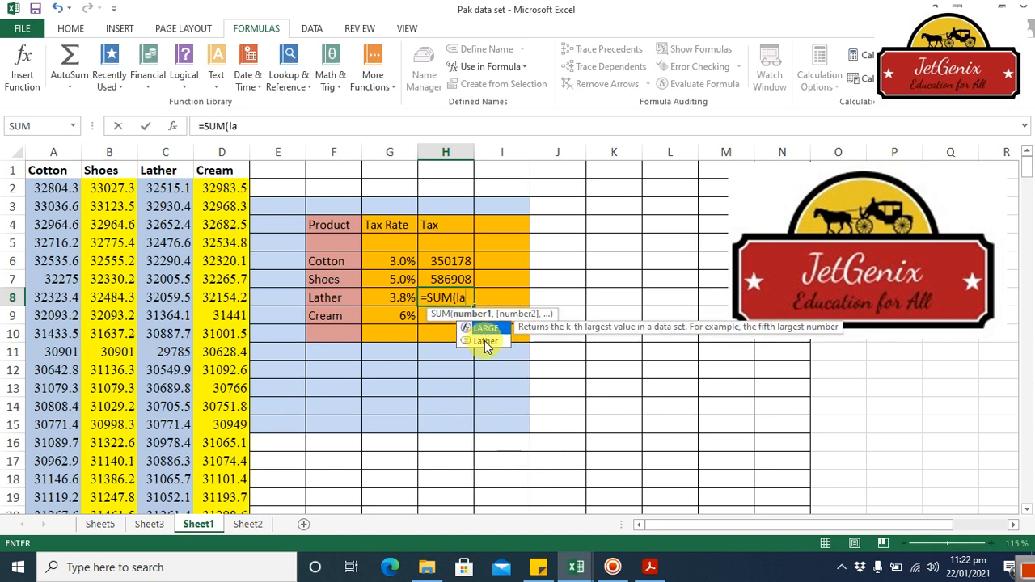
{"action": "double_click", "coordinate": [484, 341]}
{"action": "type", "text": ")"}
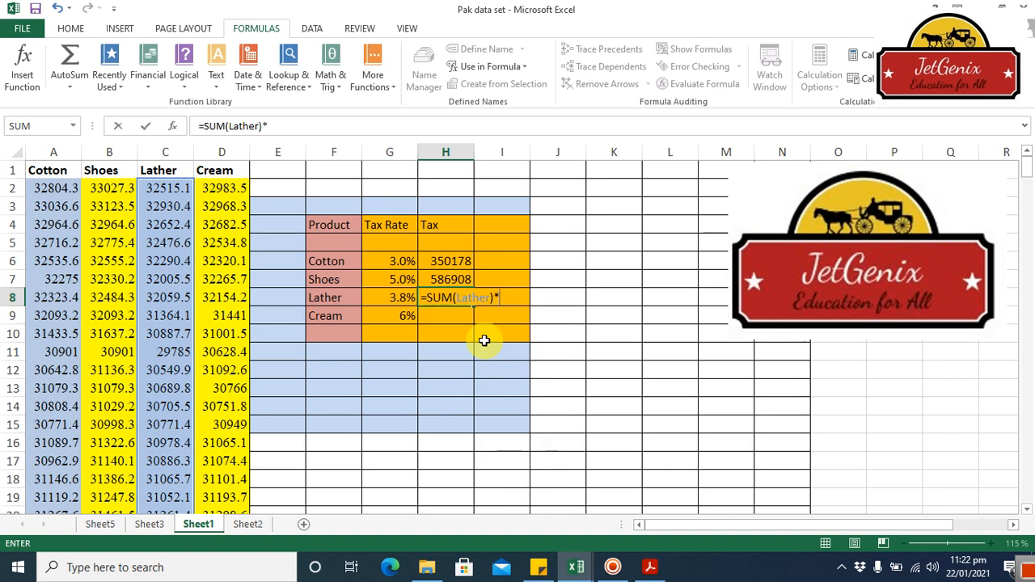
{"action": "type", "text": "*"}
{"action": "left_click", "coordinate": [393, 297]}
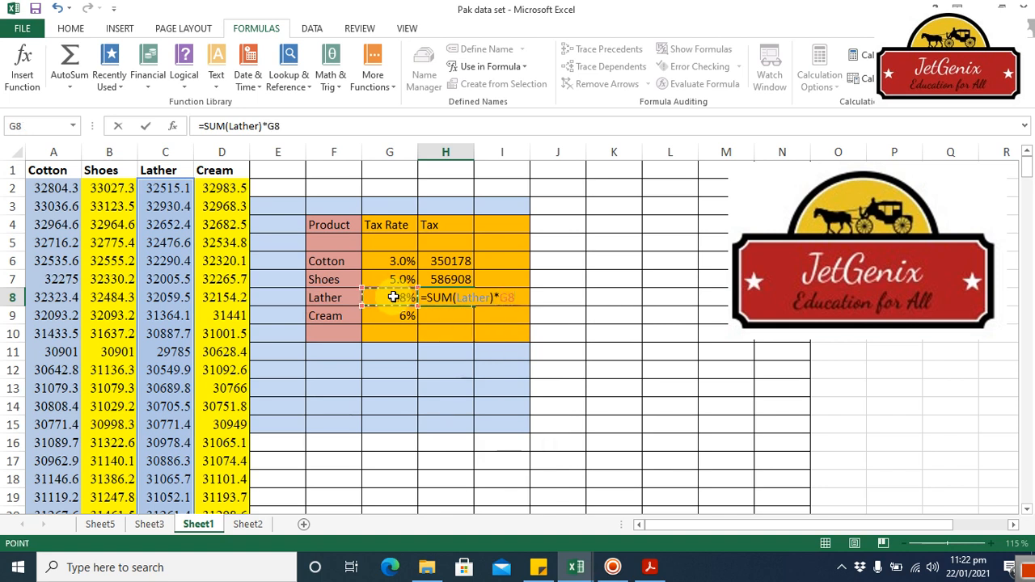
{"action": "key", "text": "Return"}
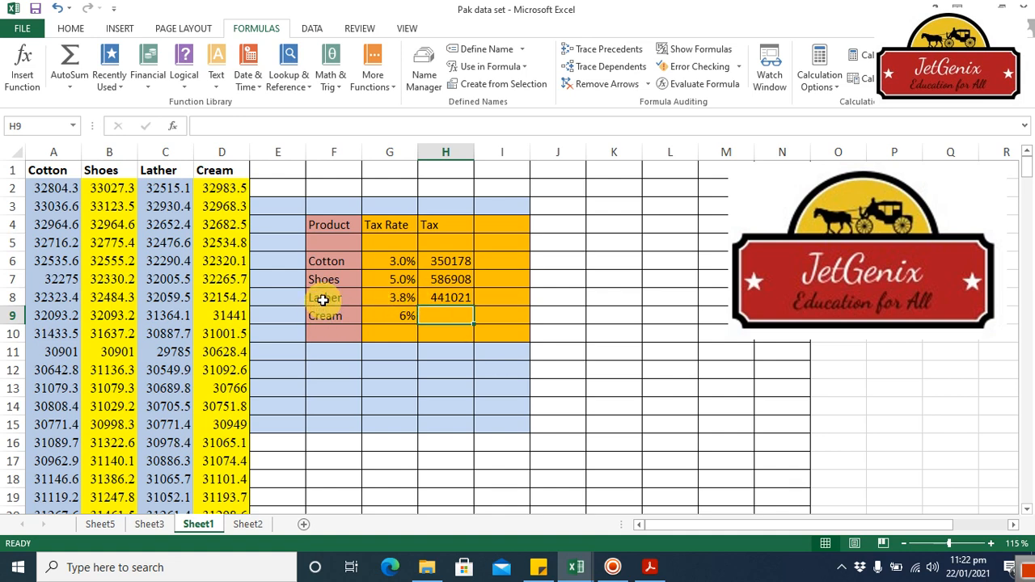
Step: Calculate the Cream tax in H9 with the formula =SUM(Cream)*G9, using the defined name Cream
{"action": "type", "text": "="}
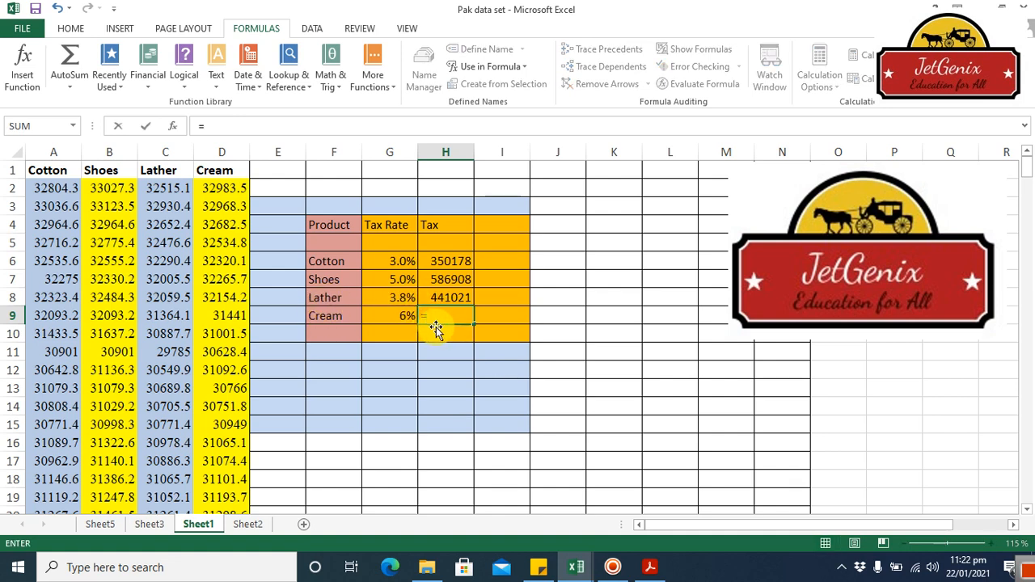
{"action": "type", "text": "sum"}
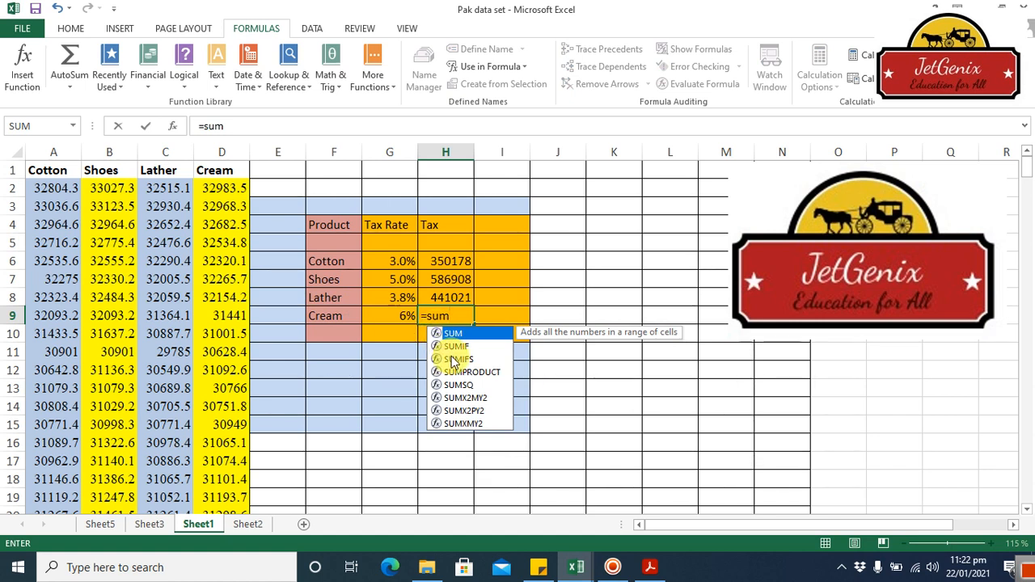
{"action": "double_click", "coordinate": [473, 334]}
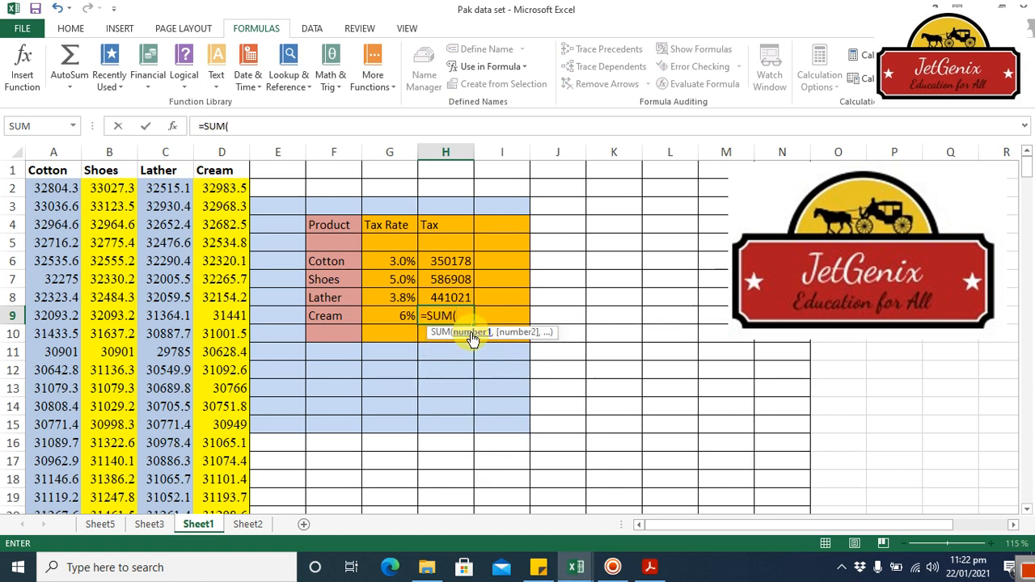
{"action": "type", "text": "c"}
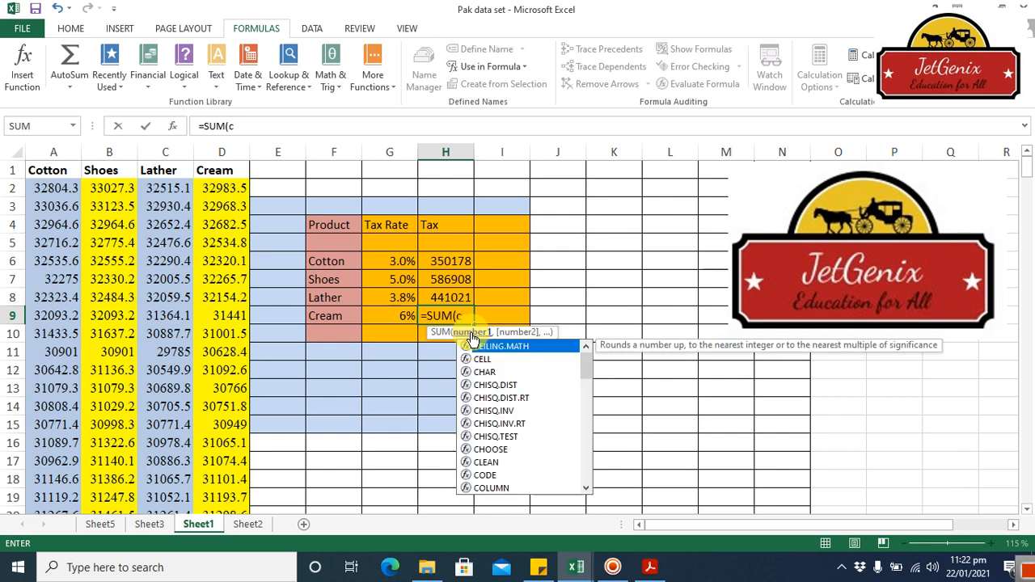
{"action": "type", "text": "r"}
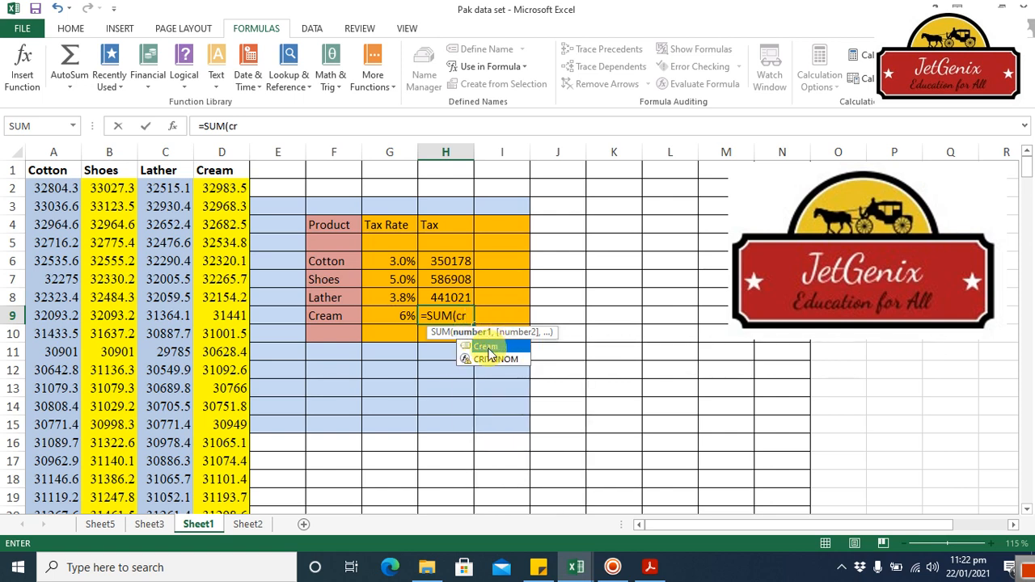
{"action": "double_click", "coordinate": [488, 348]}
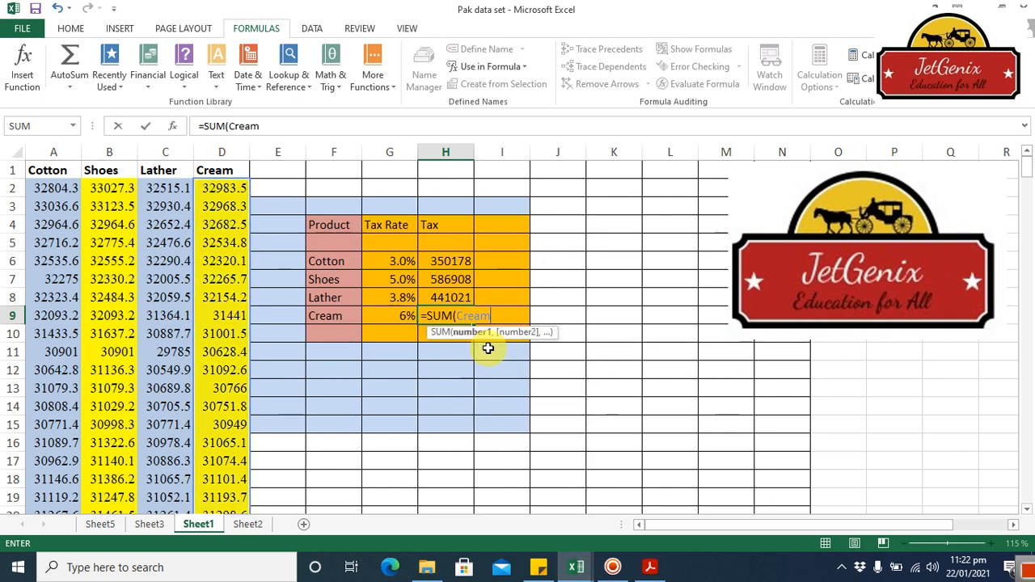
{"action": "type", "text": ")"}
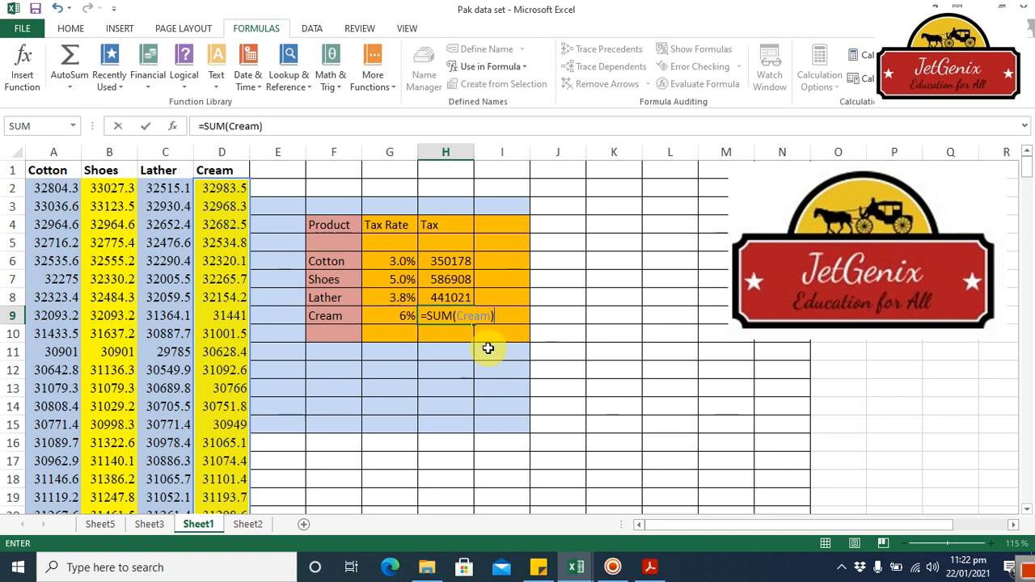
{"action": "type", "text": "*"}
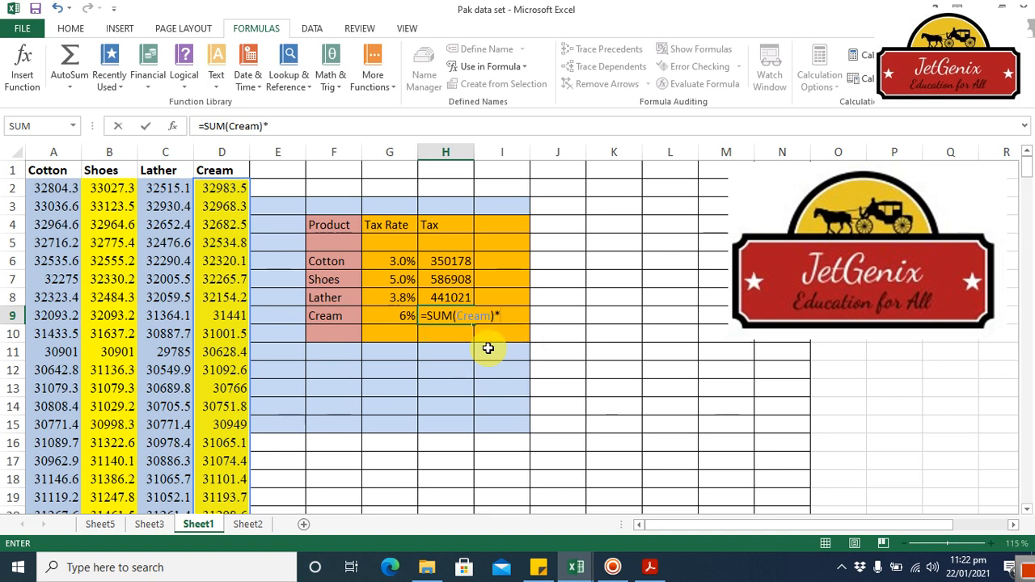
{"action": "left_click", "coordinate": [399, 315]}
{"action": "key", "text": "Return"}
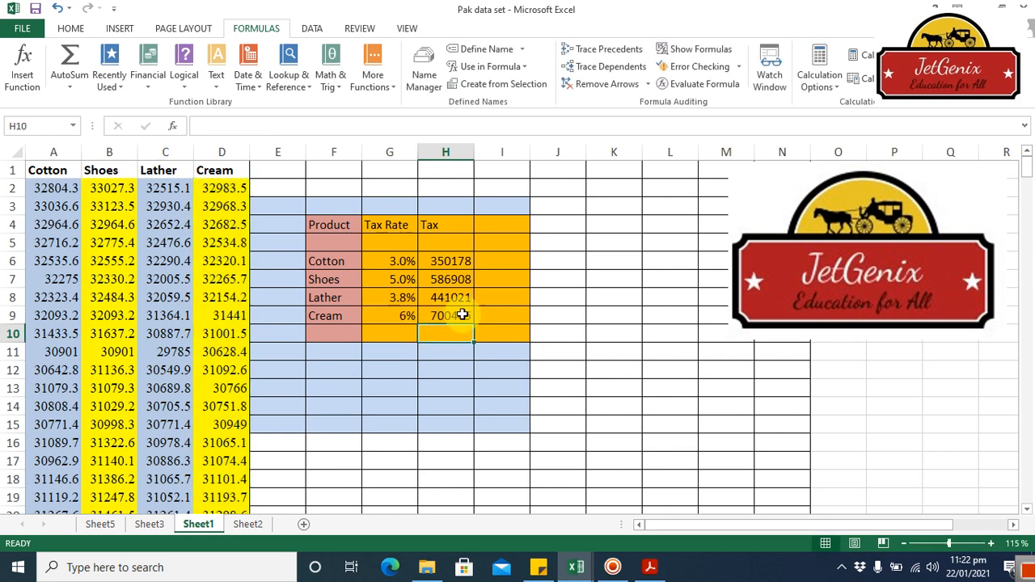
Step: Label the row below Cream as Total in F10 and select the Tax cell H10 in that row
{"action": "left_click", "coordinate": [327, 337]}
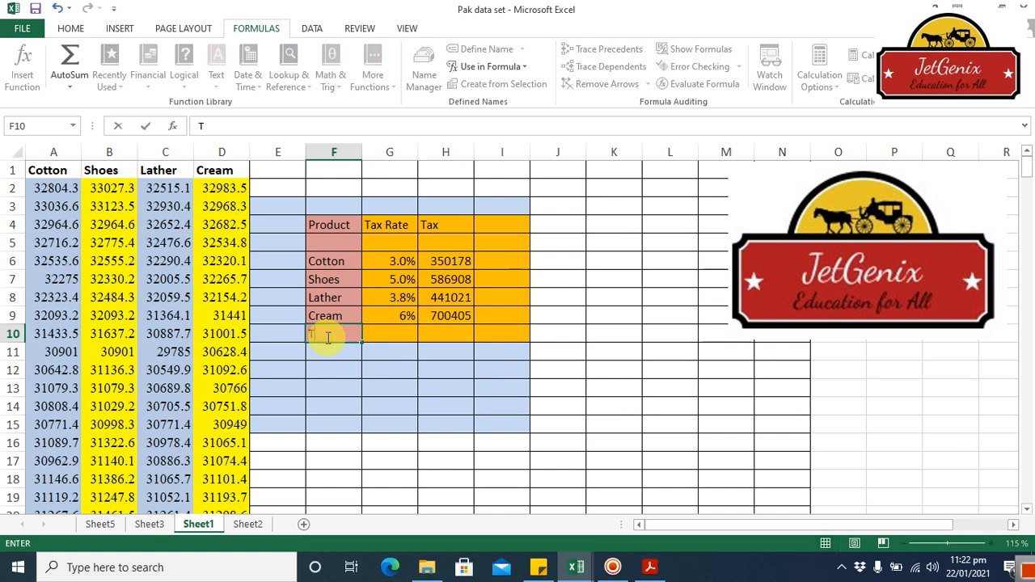
{"action": "type", "text": "Total"}
{"action": "key", "text": "Tab"}
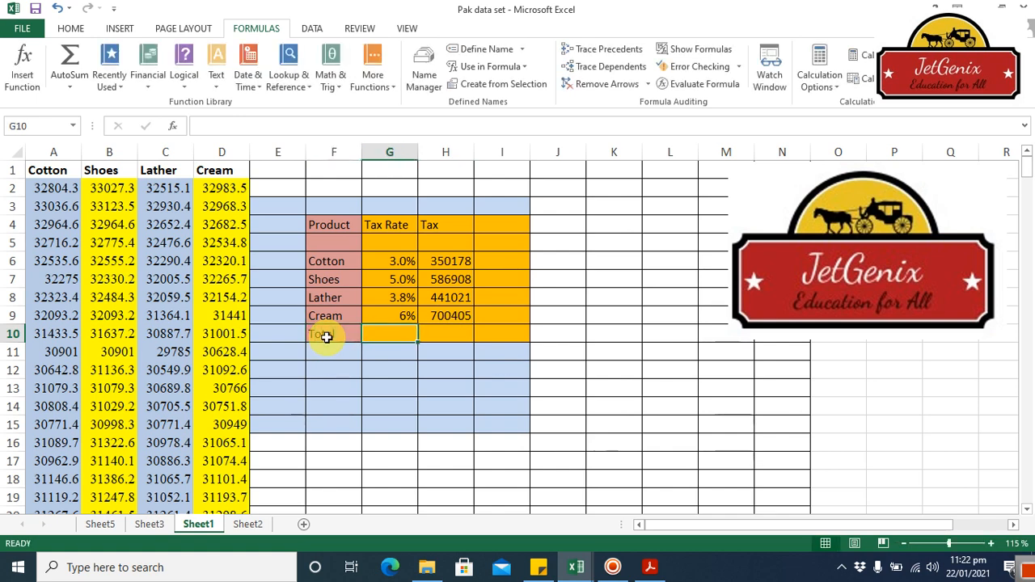
{"action": "key", "text": "Tab"}
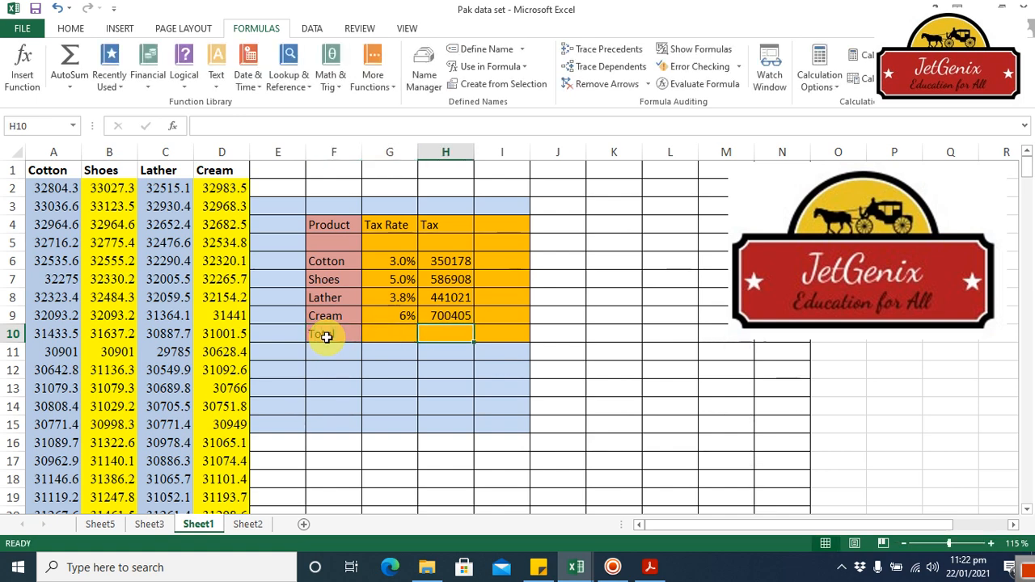
Step: Total the product taxes in H10 with the formula =SUM(H6:H9)
{"action": "type", "text": "=sum"}
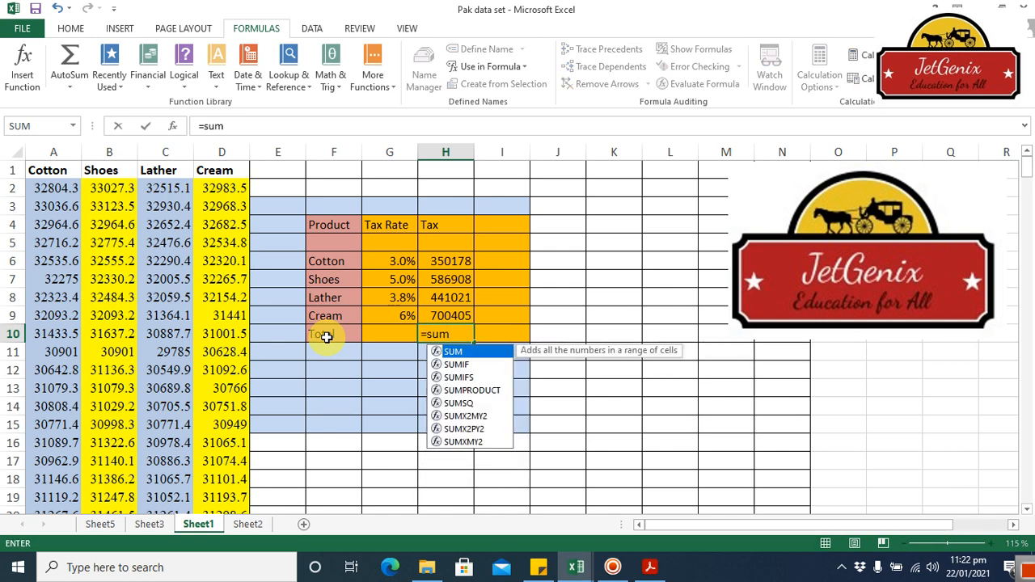
{"action": "double_click", "coordinate": [461, 353]}
{"action": "left_click_drag", "start_coordinate": [456, 261], "coordinate": [467, 317]}
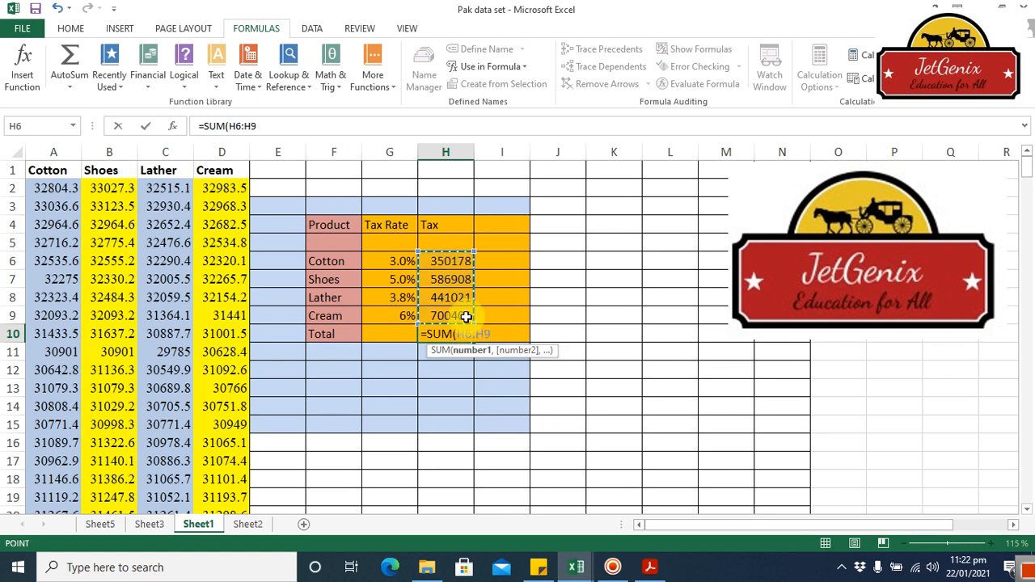
{"action": "key", "text": "Return"}
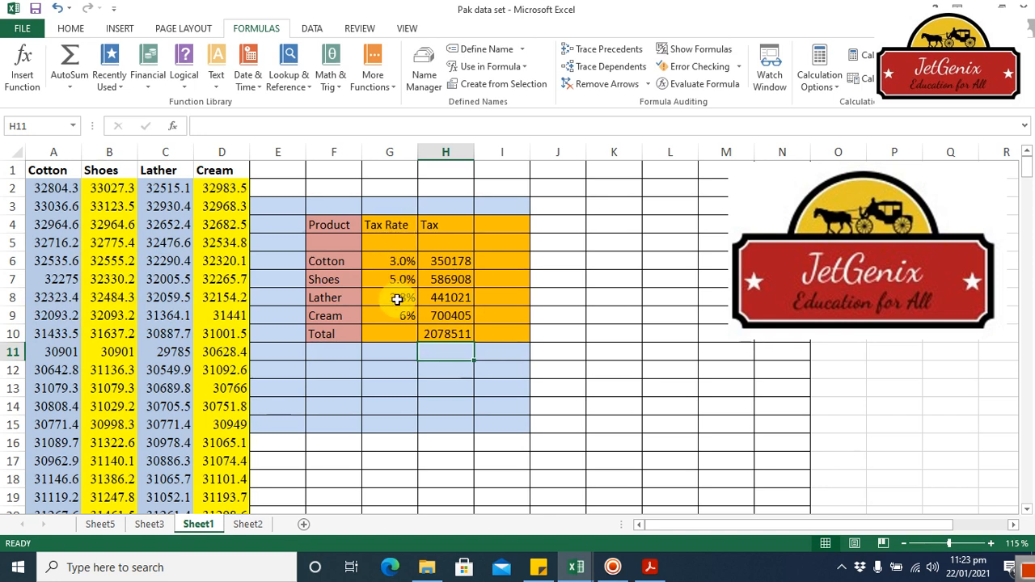
Step: Clear the contents of the Tax cells H6:H10 and start a new formula in the Cotton tax cell H6
{"action": "left_click", "coordinate": [457, 334]}
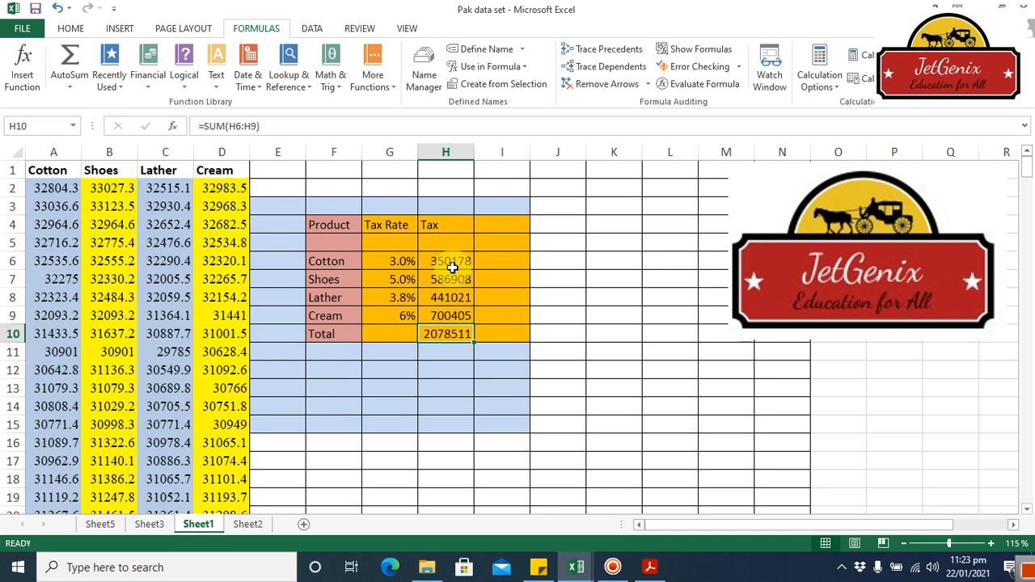
{"action": "left_click_drag", "start_coordinate": [451, 262], "coordinate": [459, 328]}
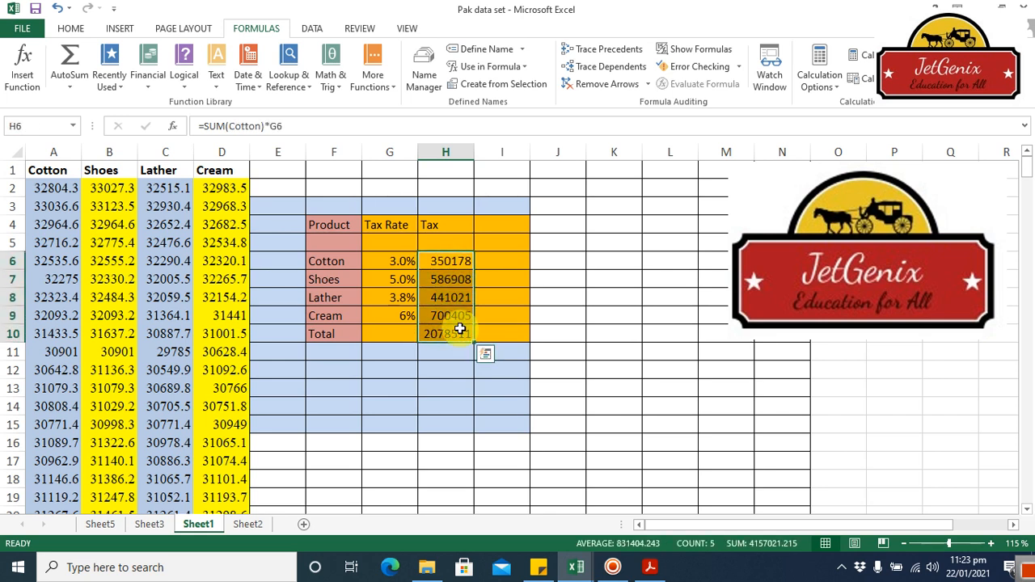
{"action": "key", "text": "Delete"}
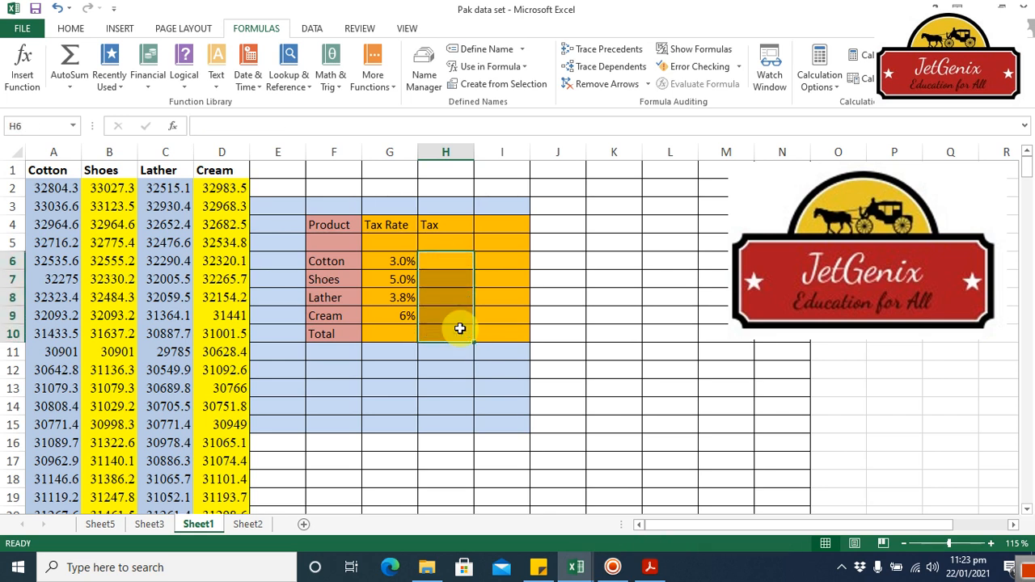
{"action": "left_click", "coordinate": [446, 265]}
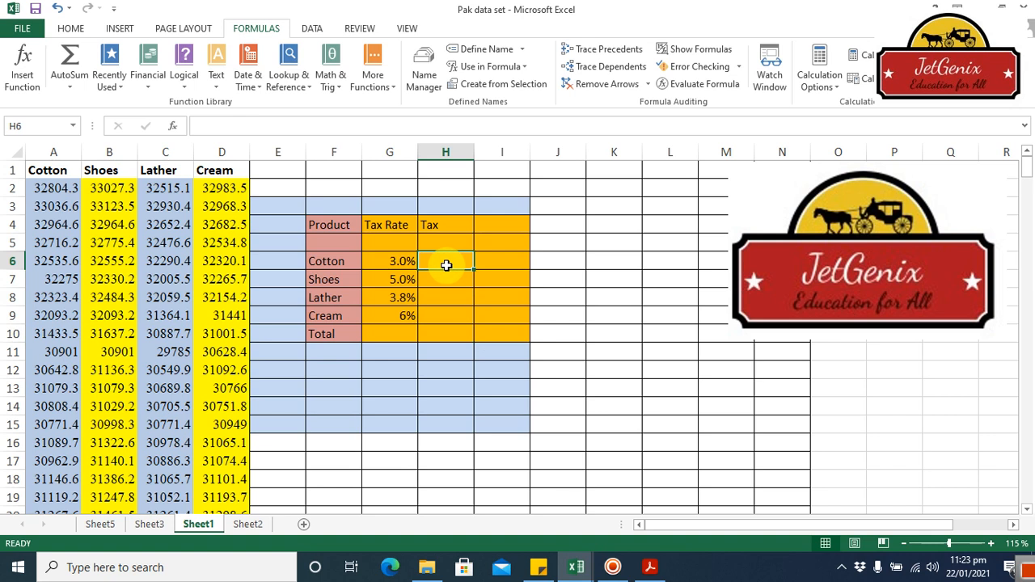
{"action": "type", "text": "="}
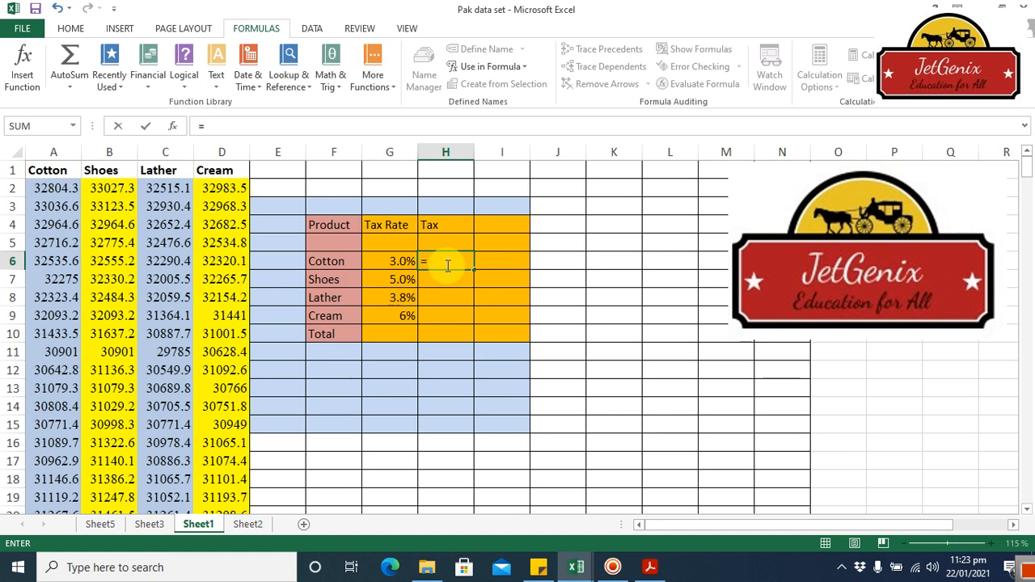
{"action": "type", "text": "("}
{"action": "left_click", "coordinate": [56, 189]}
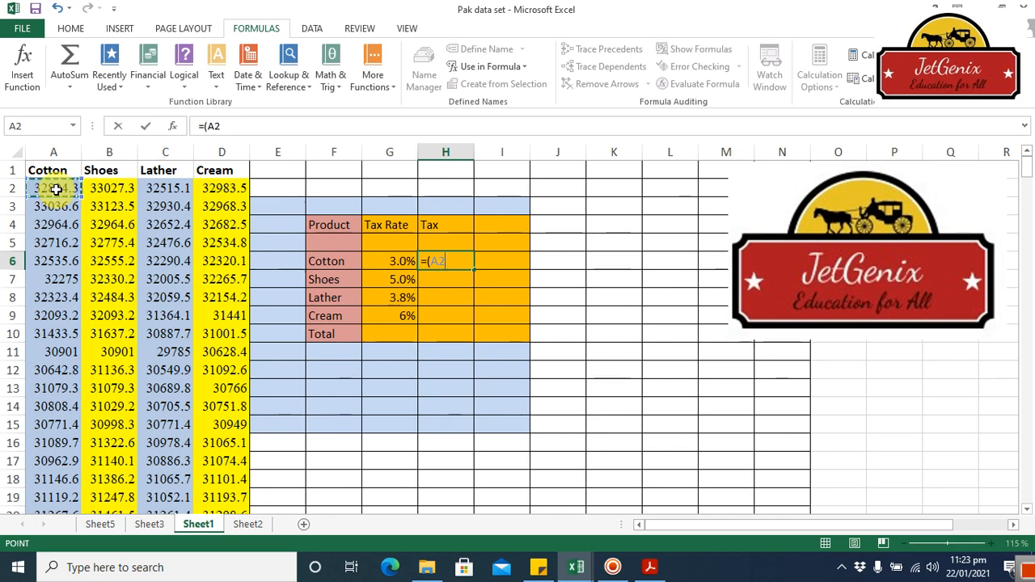
{"action": "key", "text": "ctrl+shift+Down"}
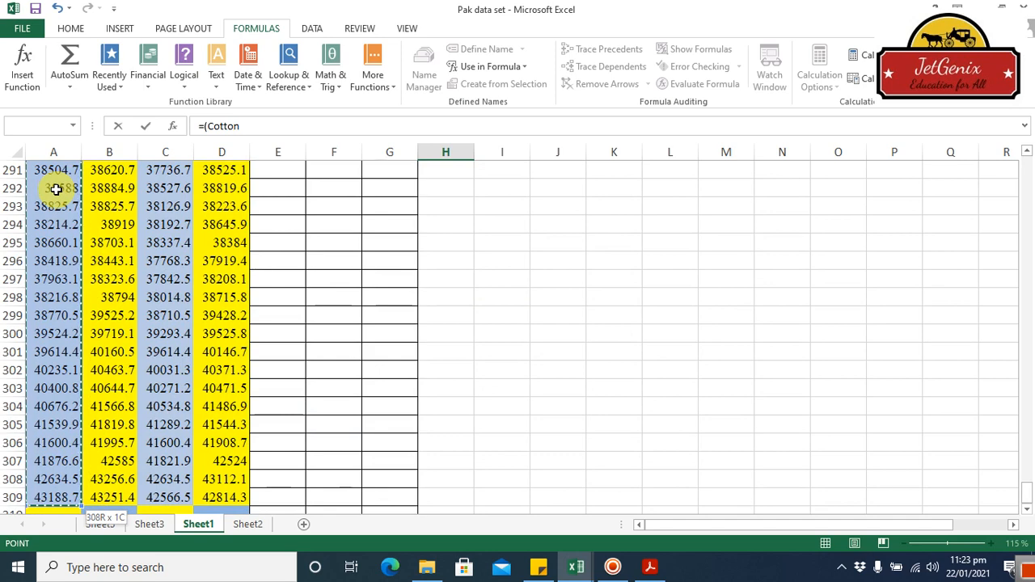
{"action": "key", "text": "BackSpace"}
{"action": "key", "text": "BackSpace"}
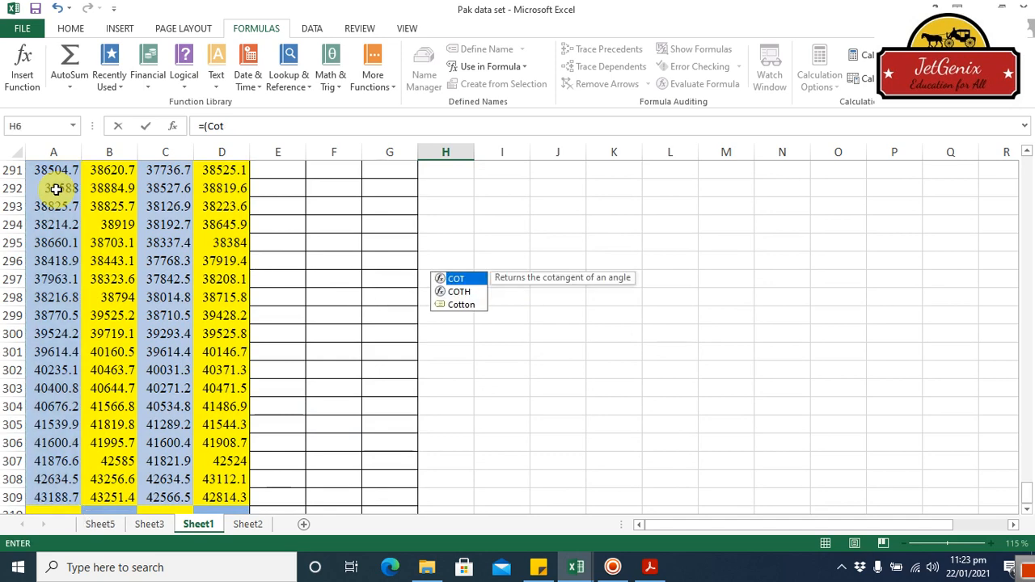
{"action": "left_click_drag", "start_coordinate": [1030, 493], "coordinate": [1028, 165]}
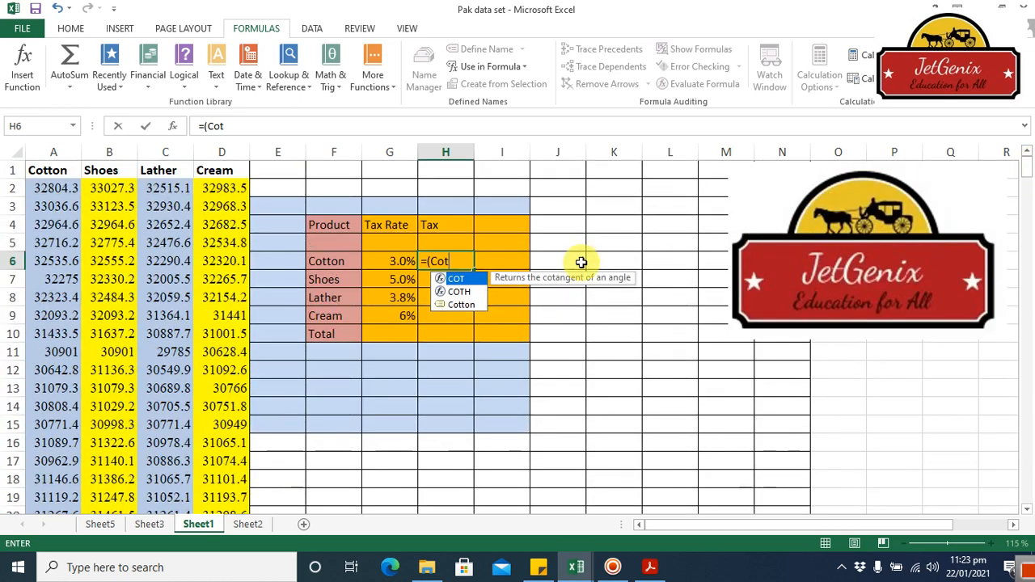
{"action": "key", "text": "BackSpace"}
{"action": "key", "text": "BackSpace"}
{"action": "key", "text": "BackSpace"}
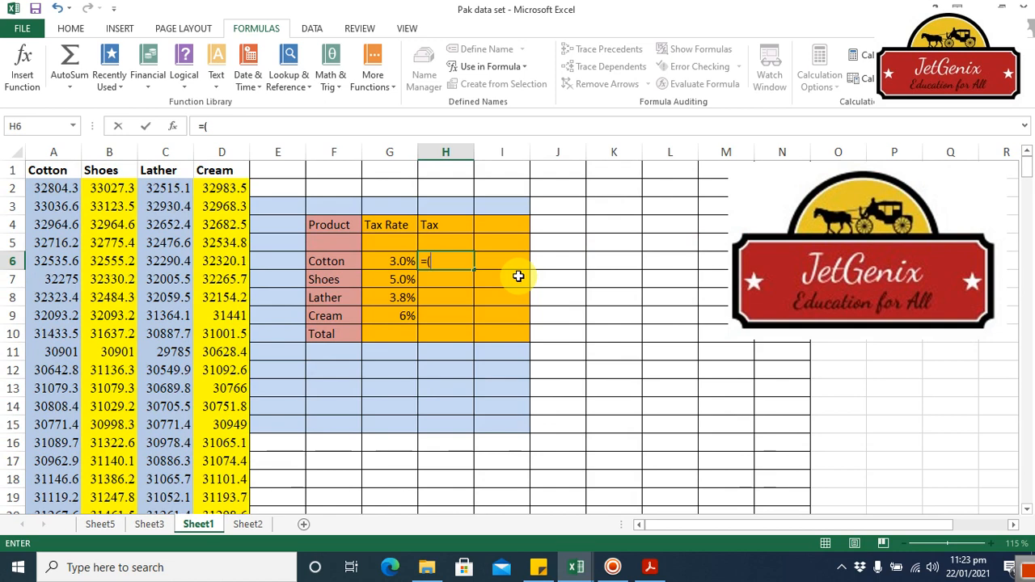
{"action": "key", "text": "BackSpace"}
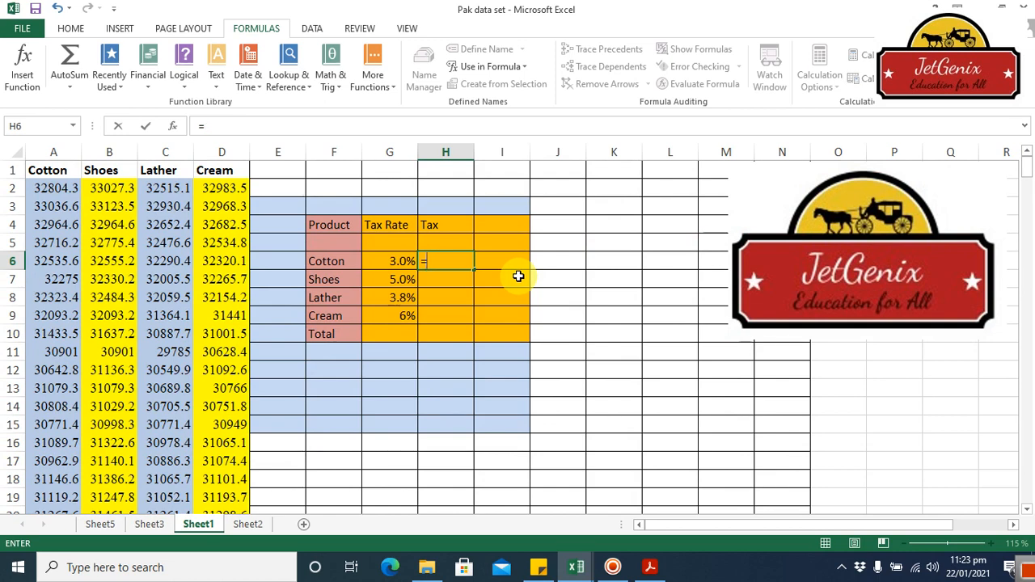
Step: Calculate the Cotton tax in H6 with the formula =SUM(Cotton)*G6, picking the Cotton data from A2 down to its last row
{"action": "type", "text": "sum"}
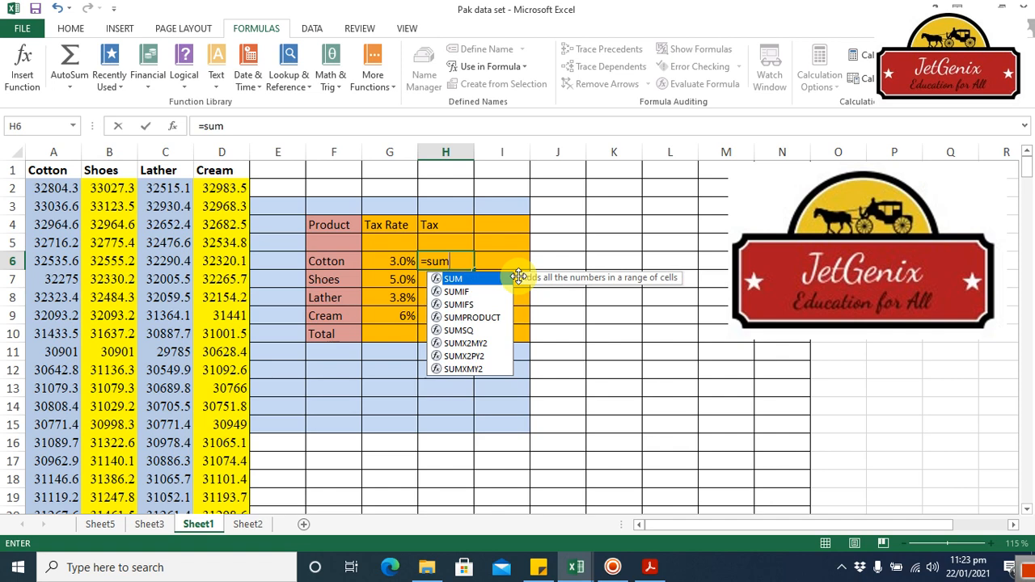
{"action": "double_click", "coordinate": [489, 278]}
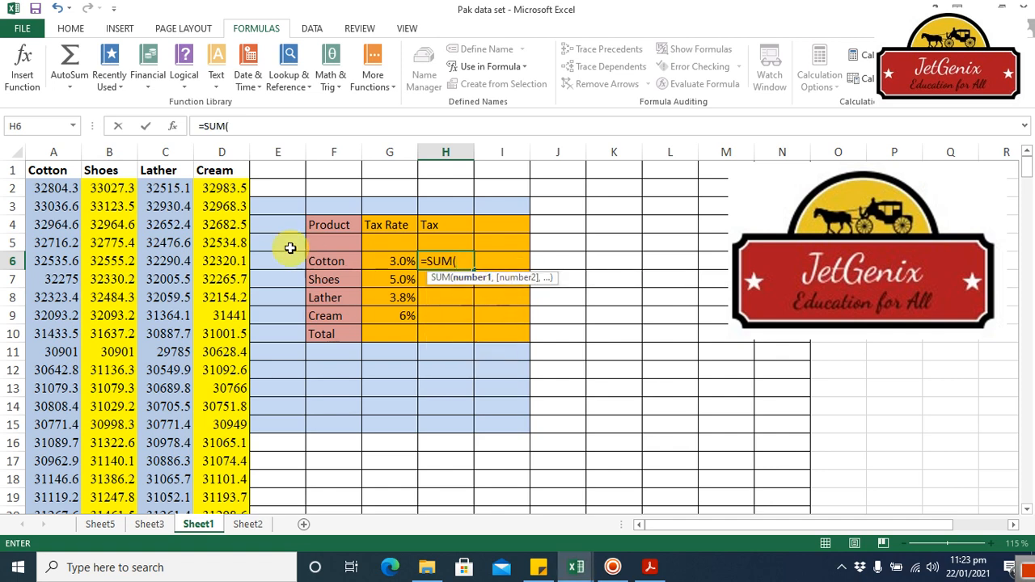
{"action": "left_click", "coordinate": [51, 186]}
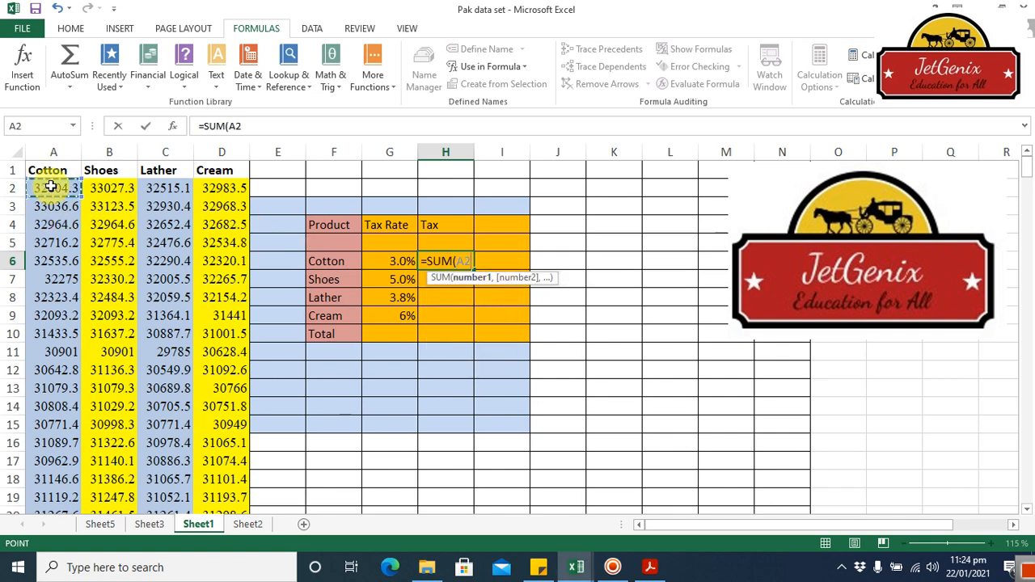
{"action": "key", "text": "ctrl+shift+Down"}
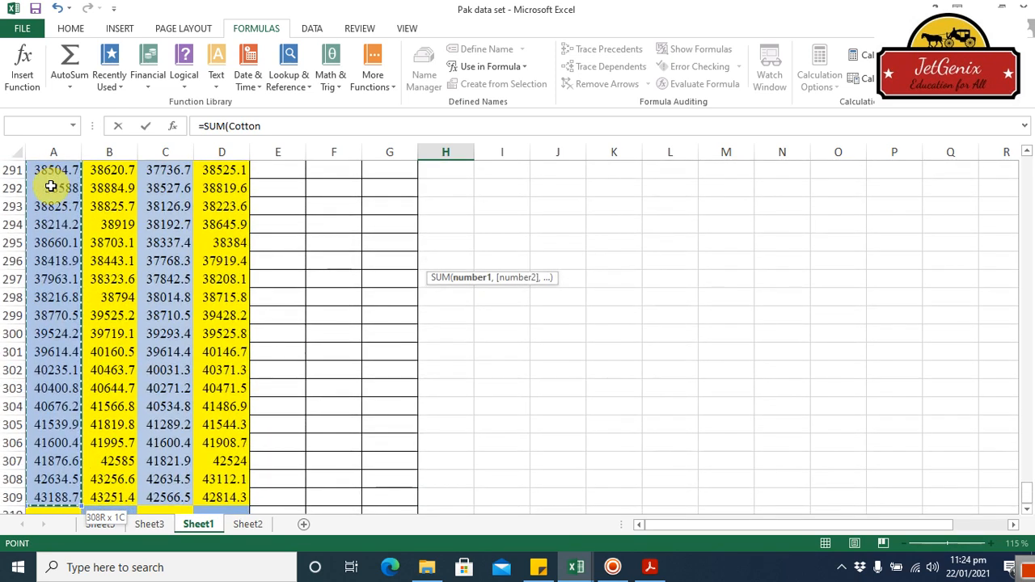
{"action": "type", "text": ")"}
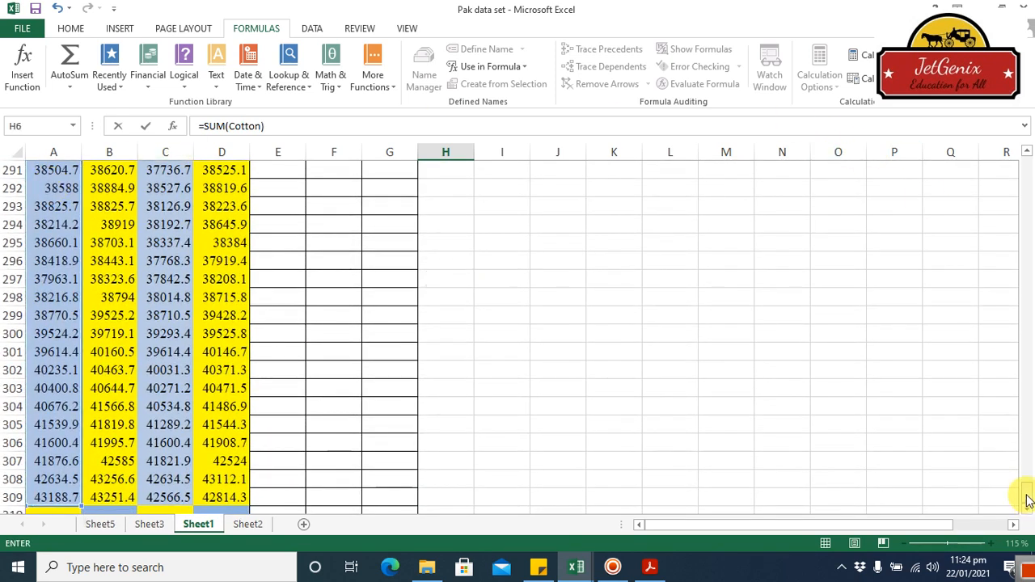
{"action": "left_click_drag", "start_coordinate": [1028, 500], "coordinate": [1011, 146]}
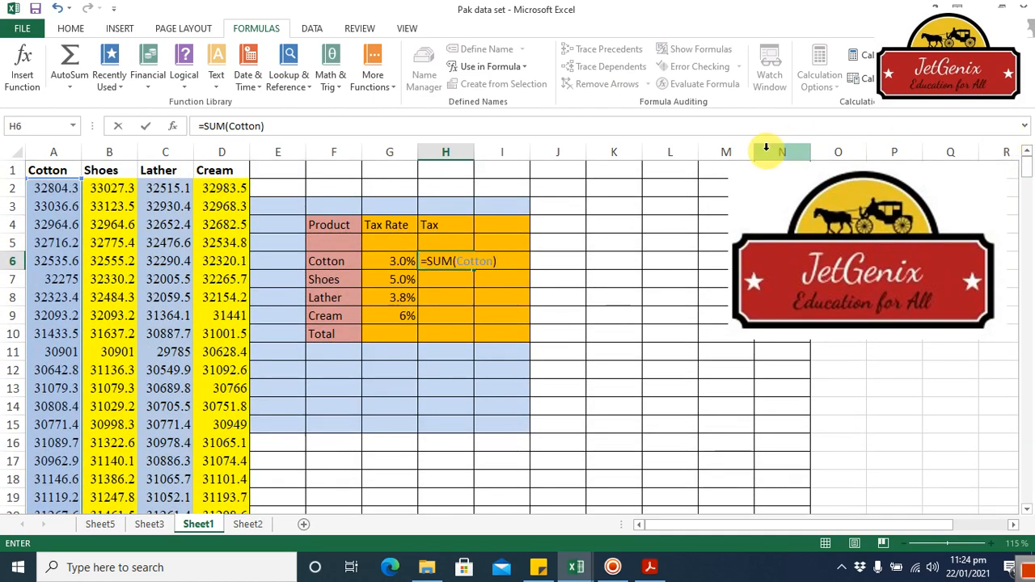
{"action": "type", "text": "*"}
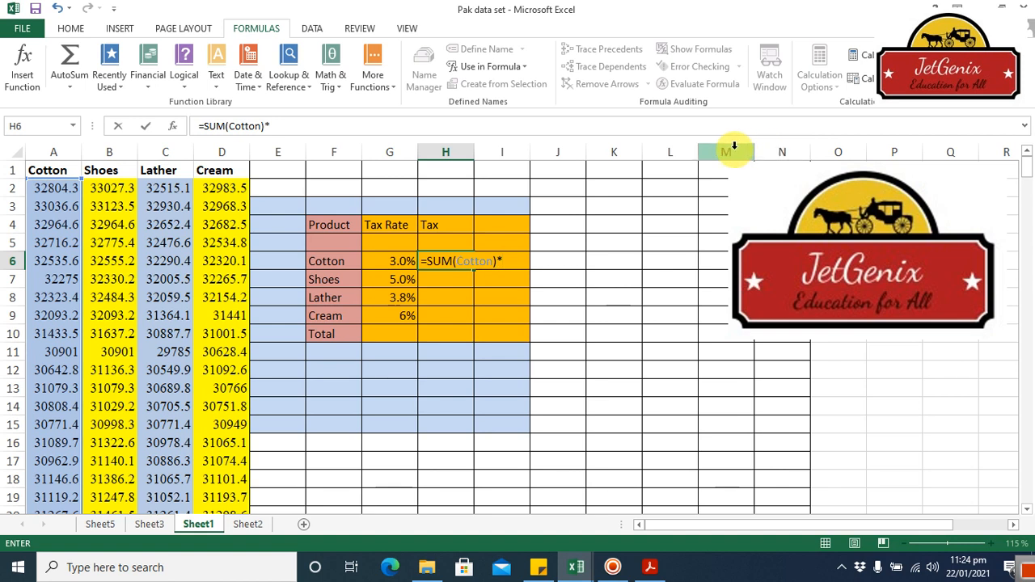
{"action": "left_click", "coordinate": [397, 260]}
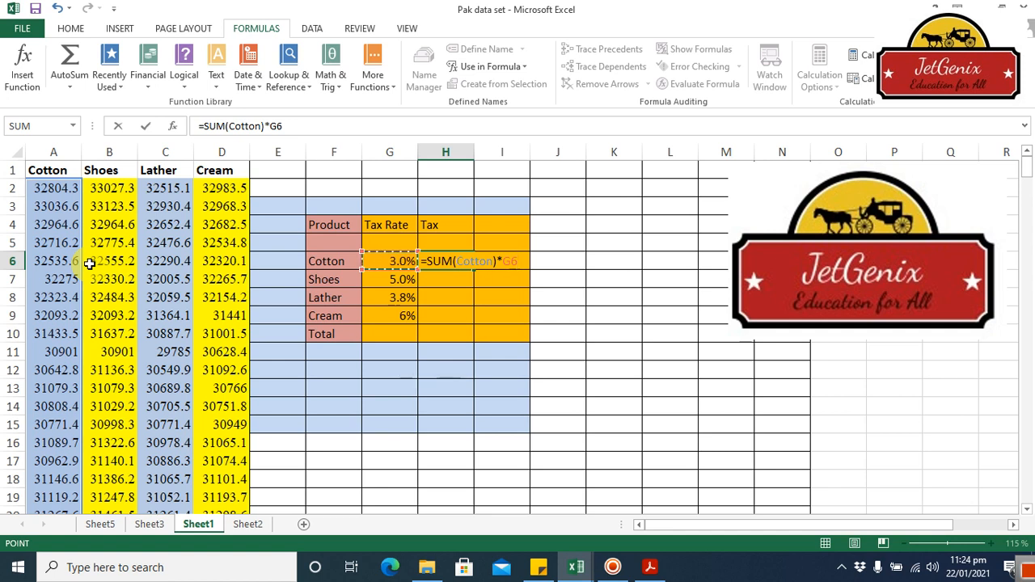
{"action": "key", "text": "Return"}
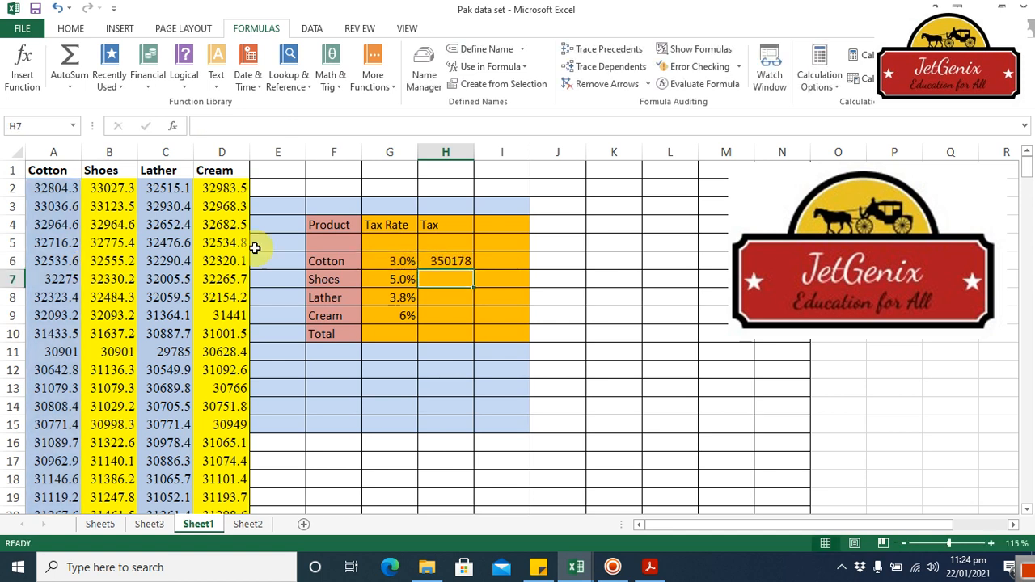
Step: Delete the defined name Cotton in the Name Manager while the Cotton tax cell H6 is selected
{"action": "left_click", "coordinate": [437, 263]}
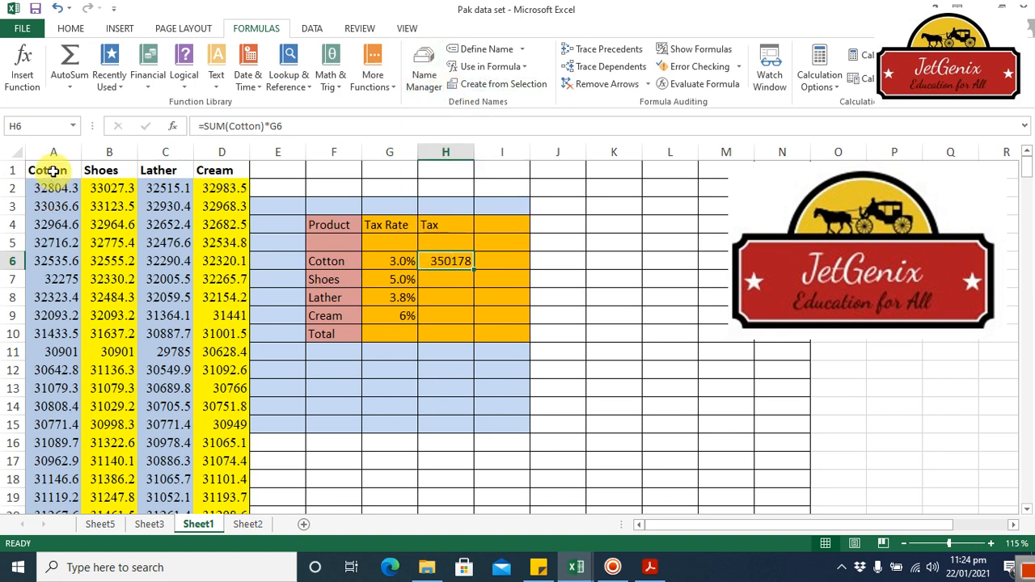
{"action": "left_click", "coordinate": [414, 90]}
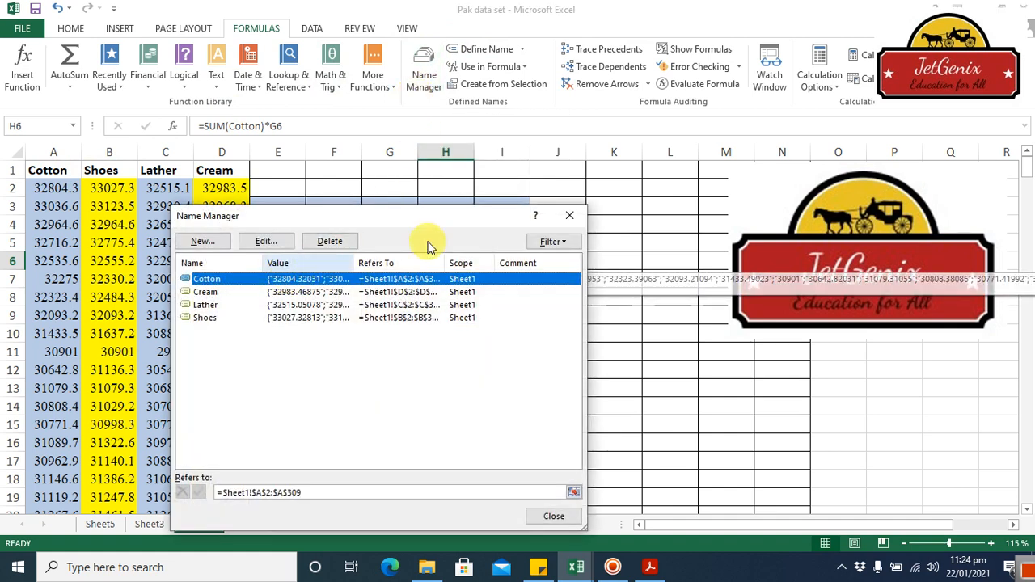
{"action": "left_click", "coordinate": [330, 241]}
{"action": "left_click", "coordinate": [490, 314]}
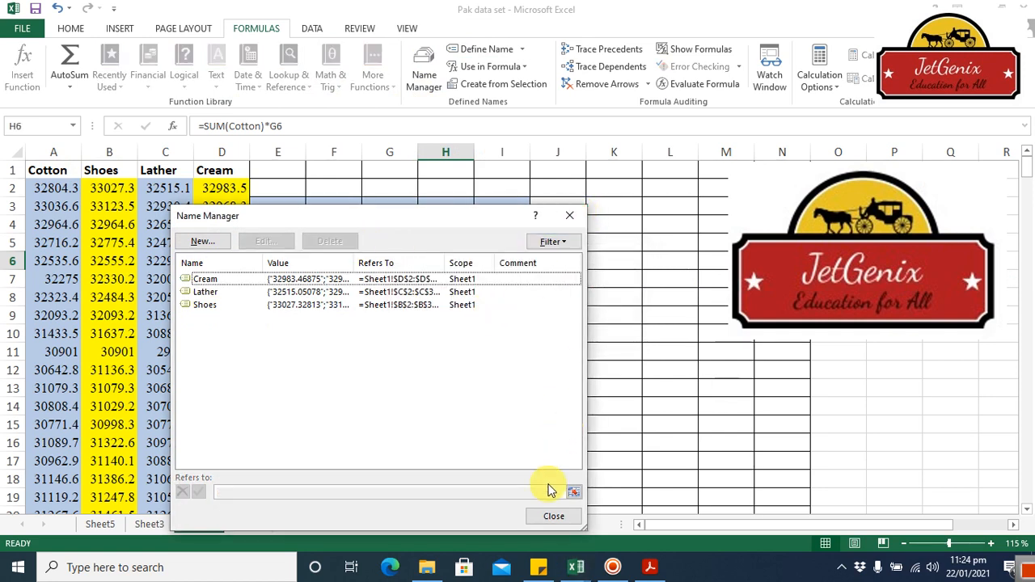
{"action": "left_click", "coordinate": [554, 516]}
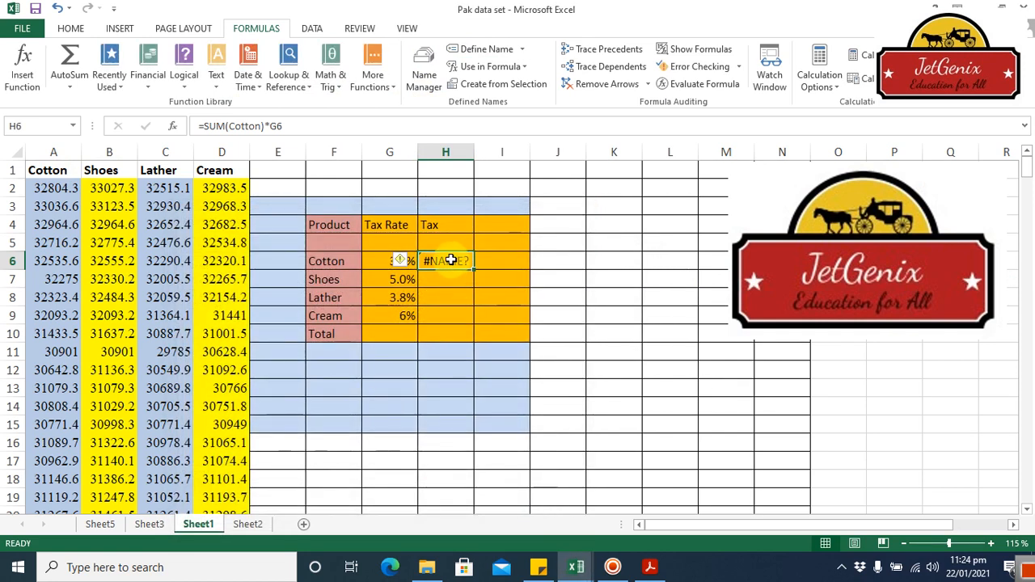
Step: Replace the Cotton tax formula in H6 with =SUM(A2:A309)*G6, using the plain cell range instead of a defined name
{"action": "key", "text": "Delete"}
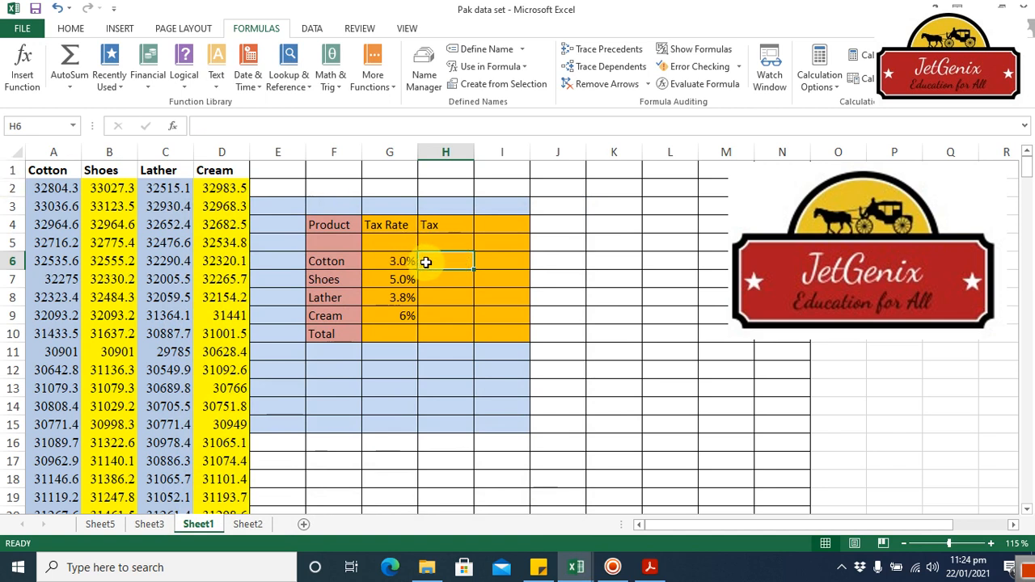
{"action": "type", "text": "="}
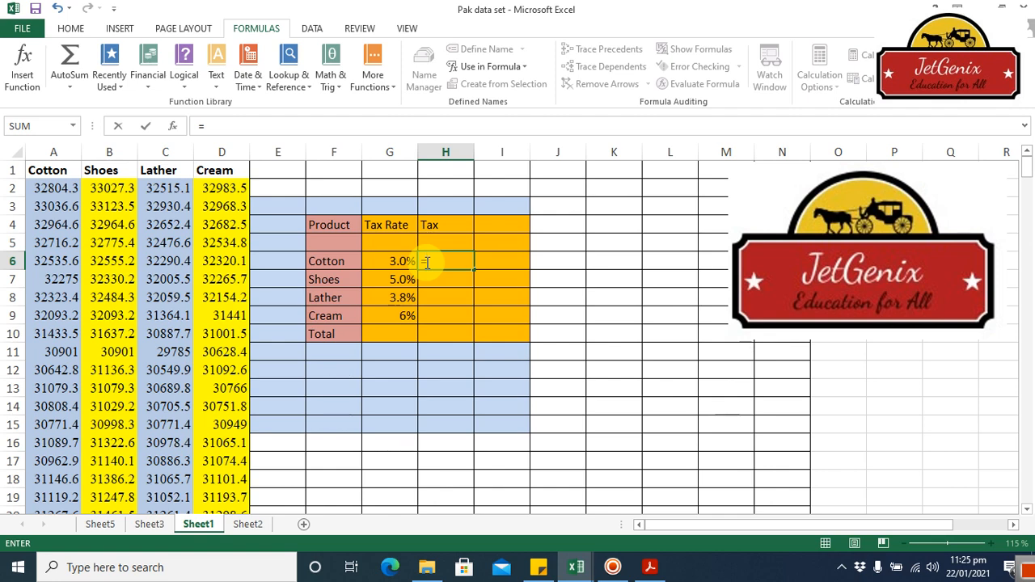
{"action": "type", "text": "sum"}
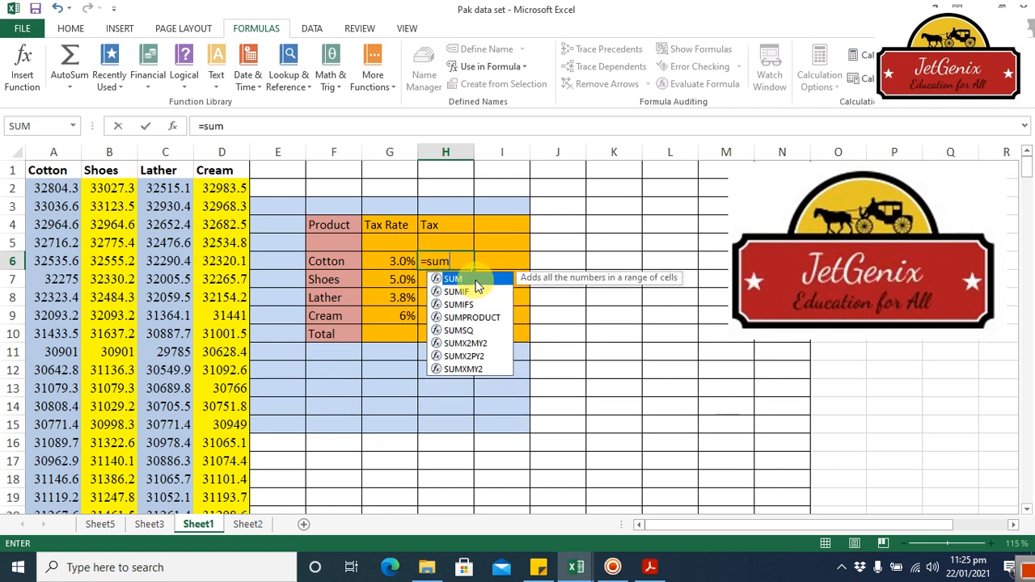
{"action": "double_click", "coordinate": [476, 279]}
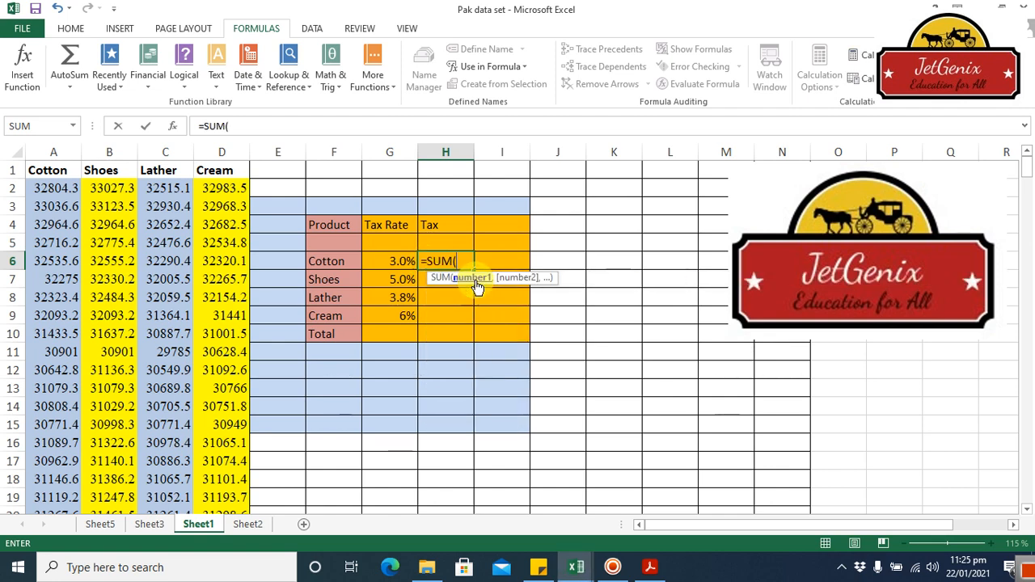
{"action": "left_click", "coordinate": [44, 190]}
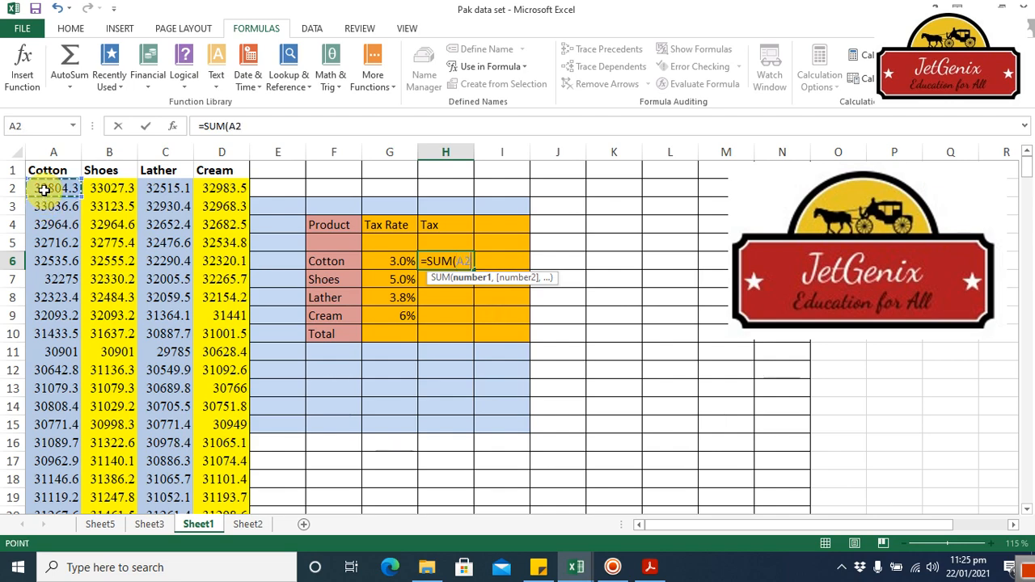
{"action": "key", "text": "ctrl+shift+Down"}
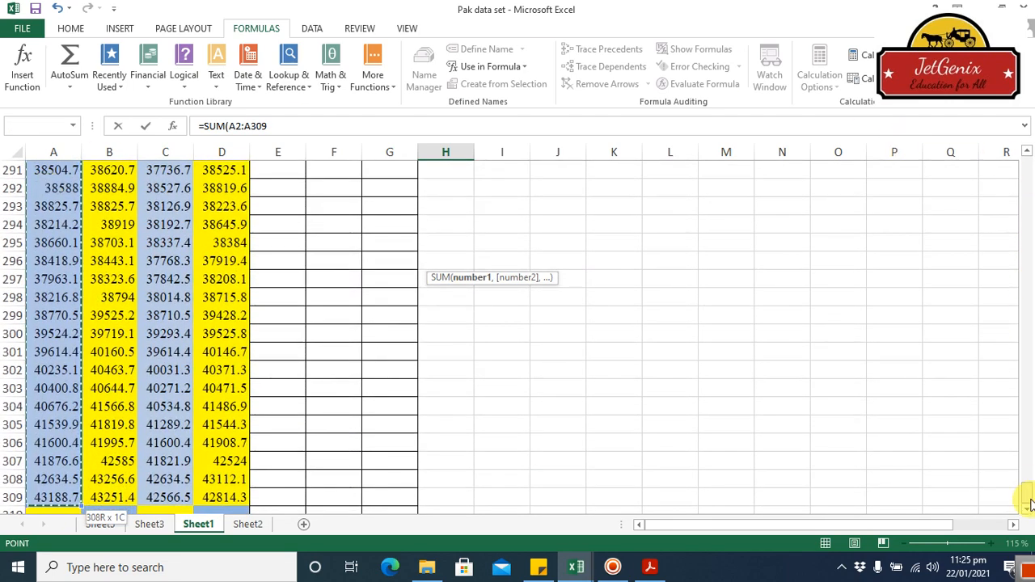
{"action": "left_click_drag", "start_coordinate": [1028, 492], "coordinate": [1025, 174]}
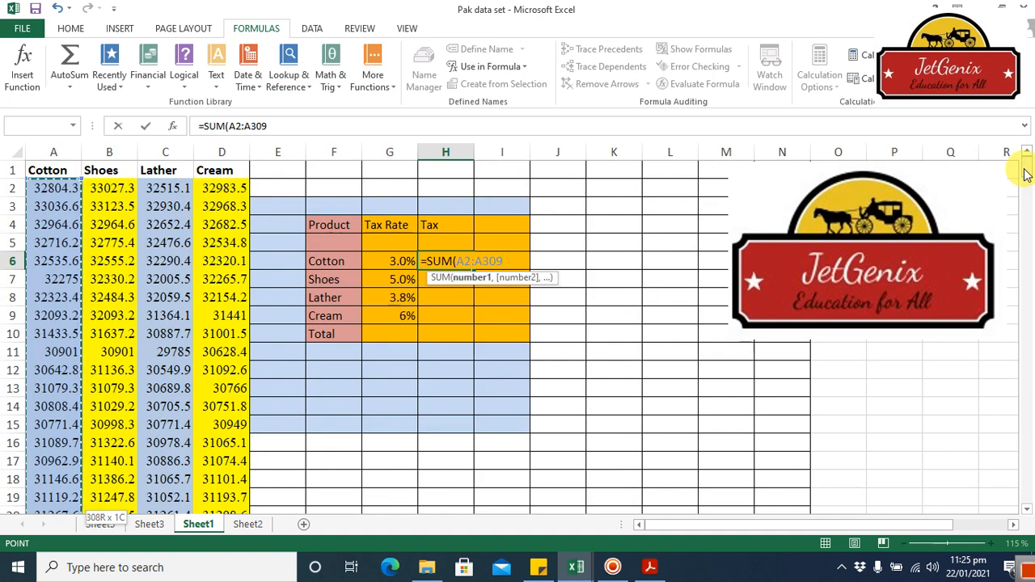
{"action": "type", "text": ")*"}
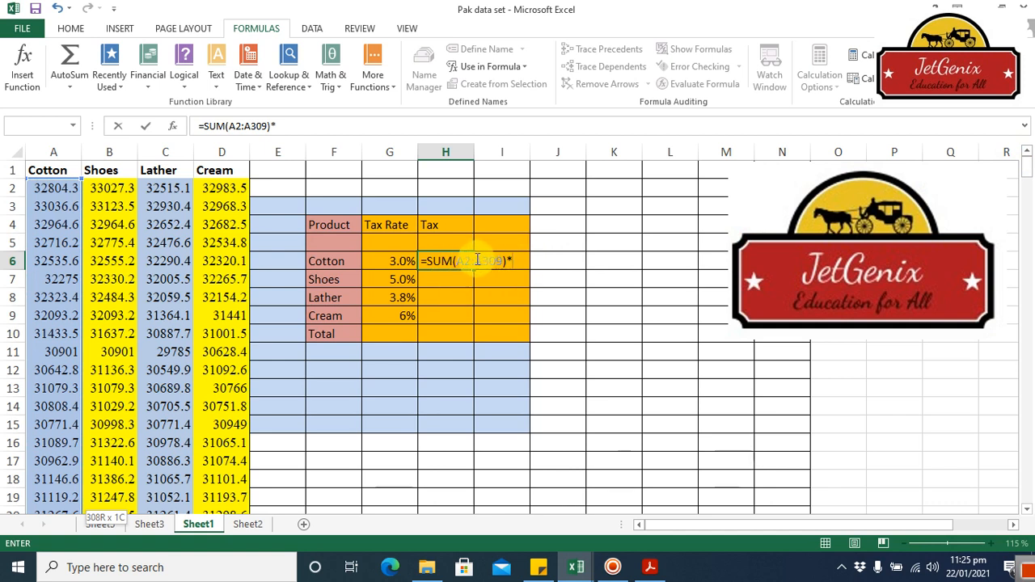
{"action": "left_click", "coordinate": [402, 262]}
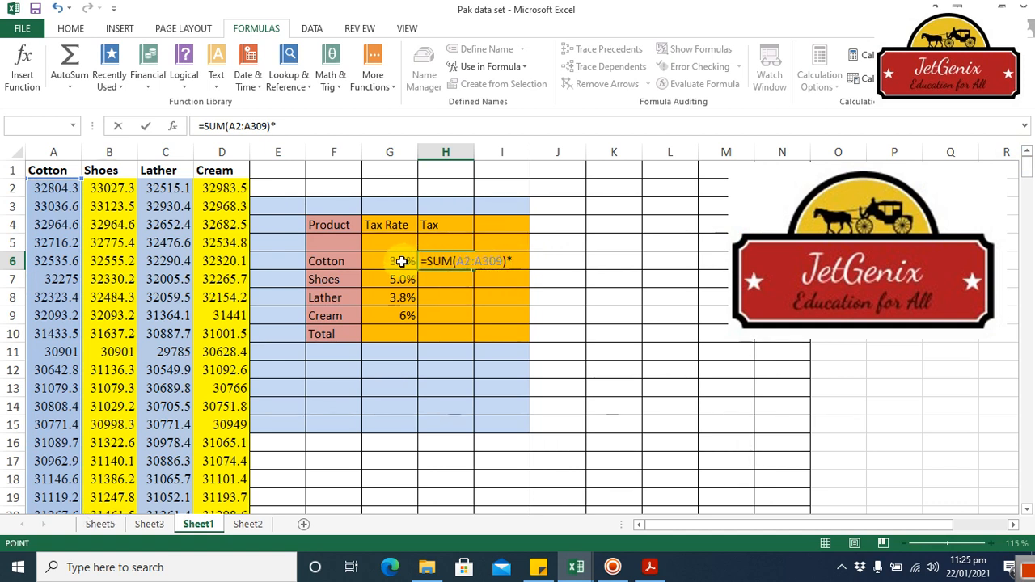
{"action": "left_click", "coordinate": [402, 262]}
{"action": "key", "text": "Return"}
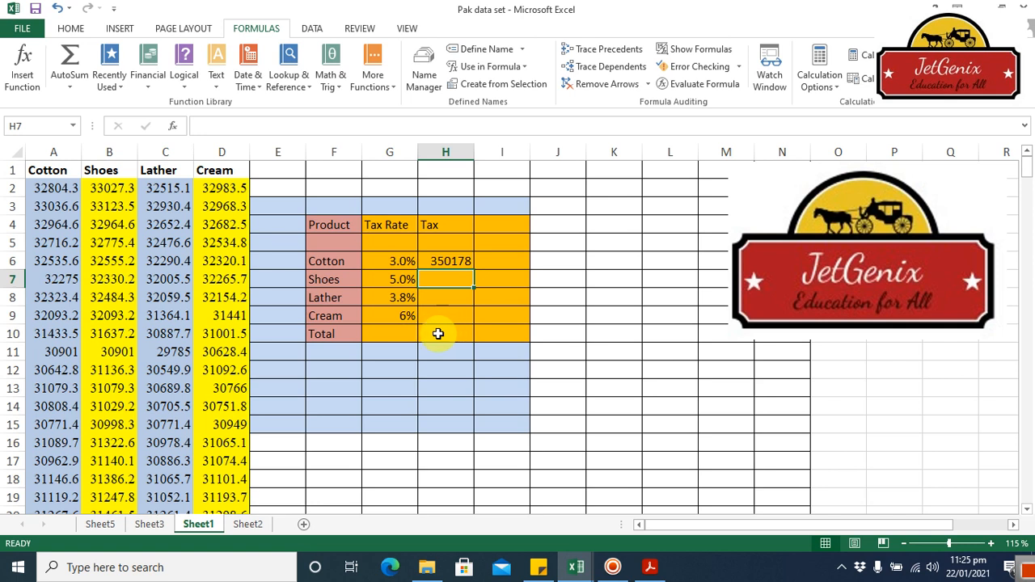
Step: Switch to the worksheet Sheet2
{"action": "left_click", "coordinate": [247, 526]}
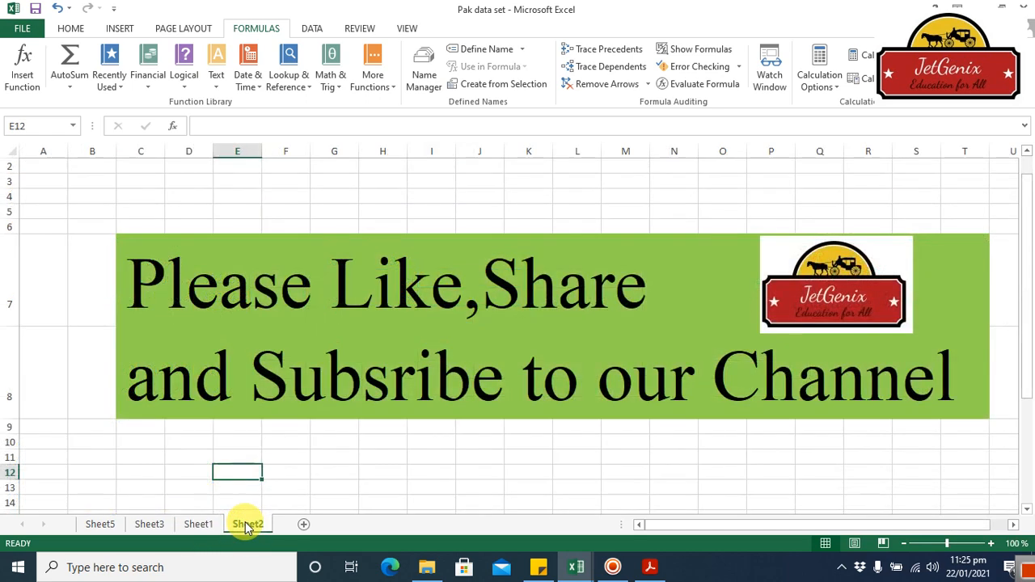